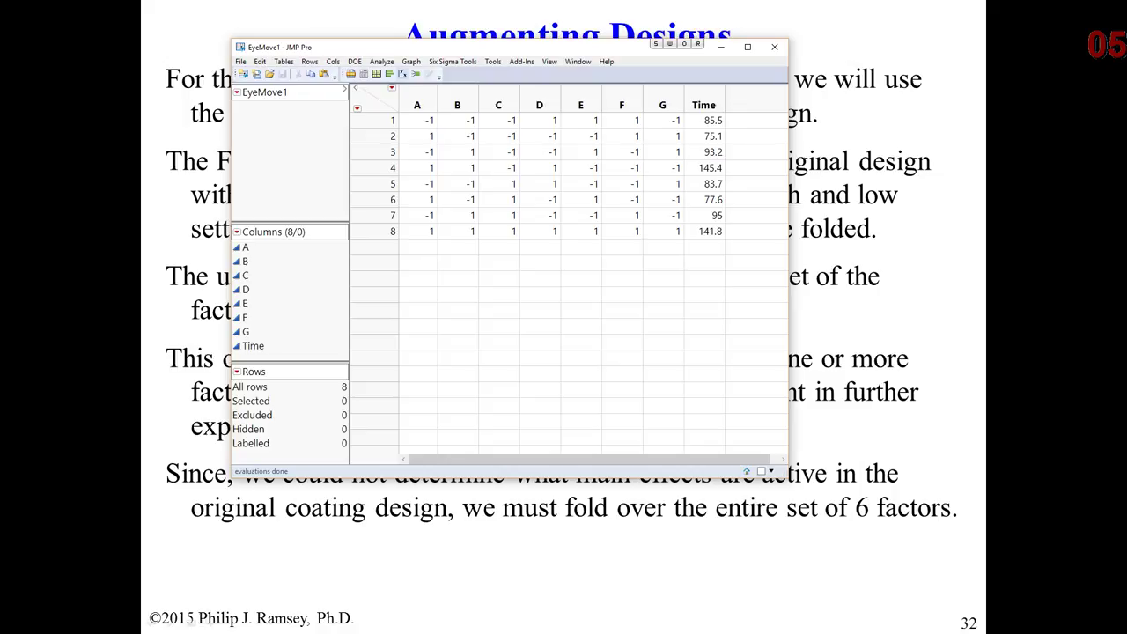
Start an Augment Design for the EyeMove1 table with Time as the response and A through G as factors
click(381, 61)
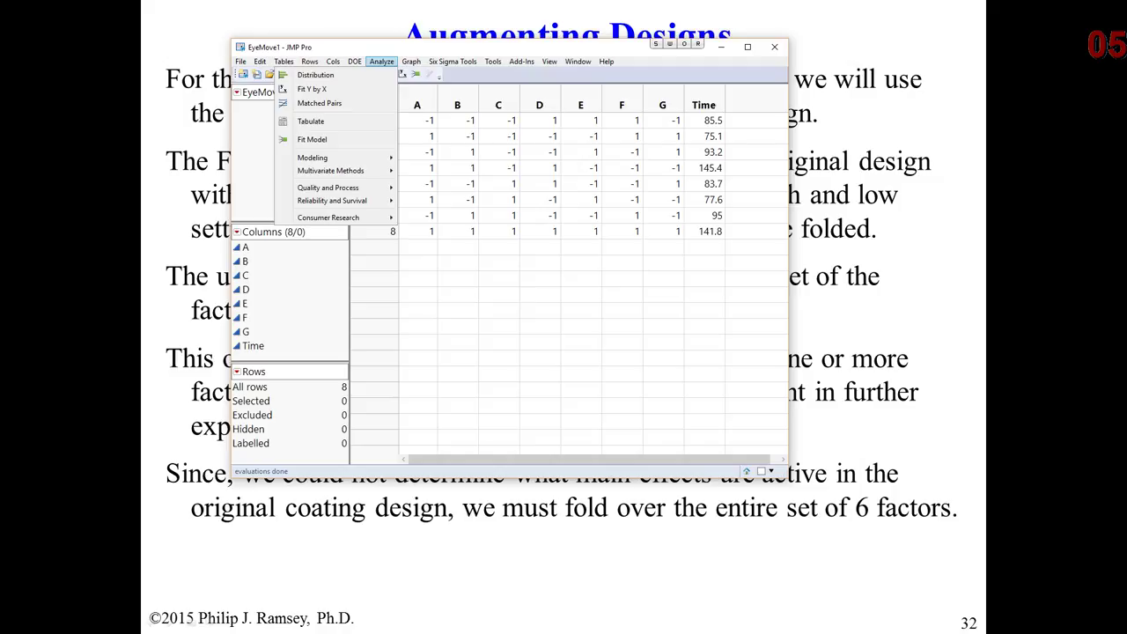
key(Left)
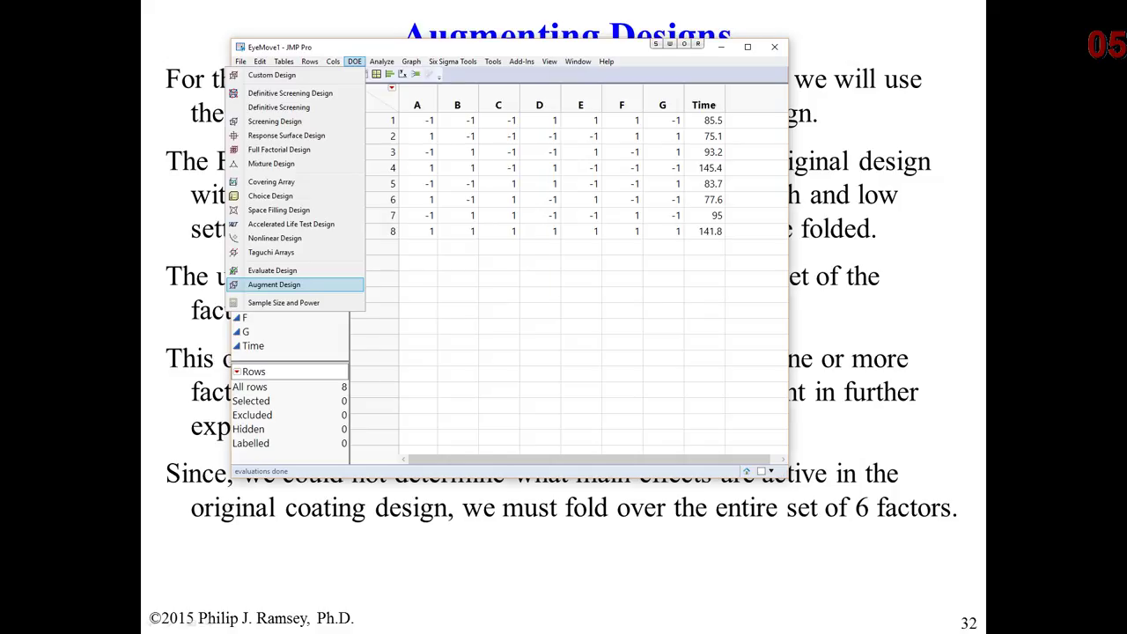
key(Return)
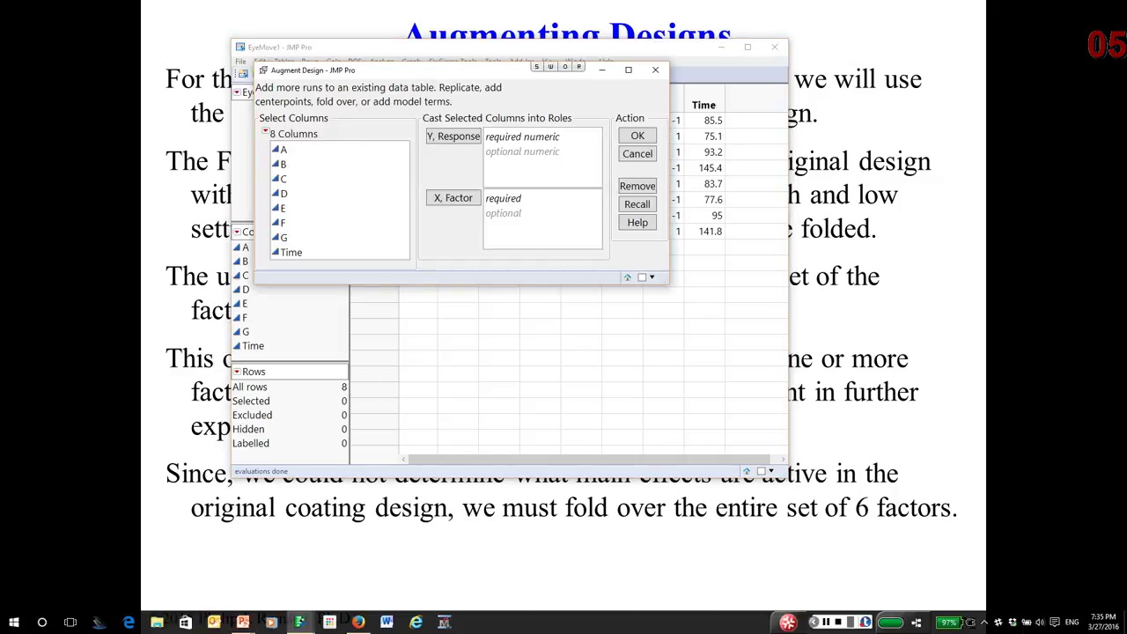
click(291, 251)
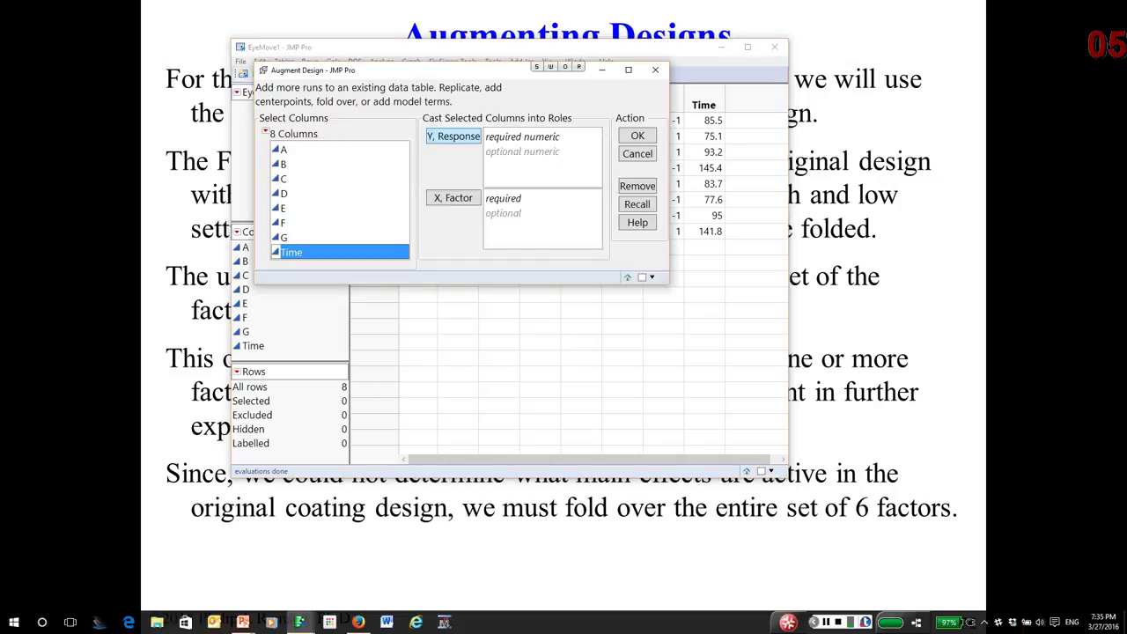
click(453, 135)
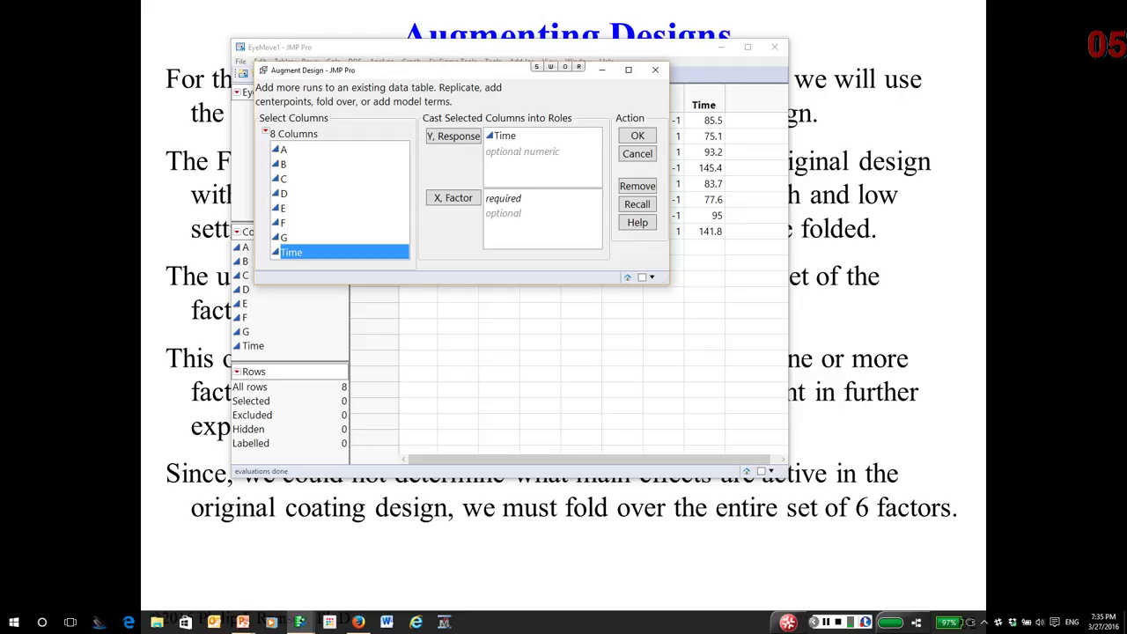
drag(284, 149, 284, 236)
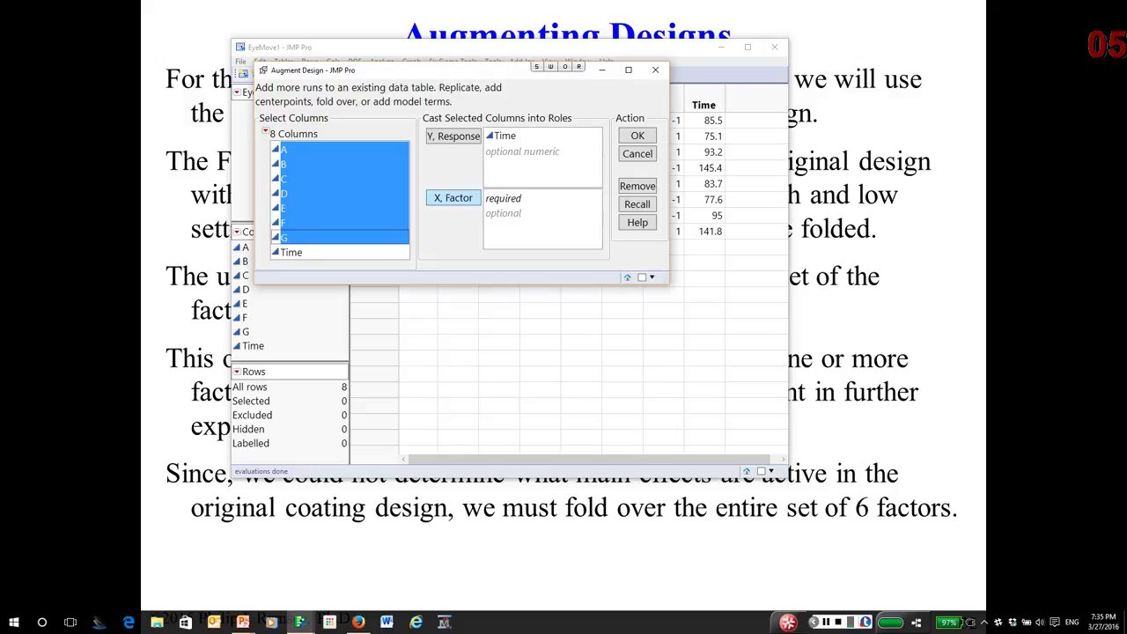
click(453, 197)
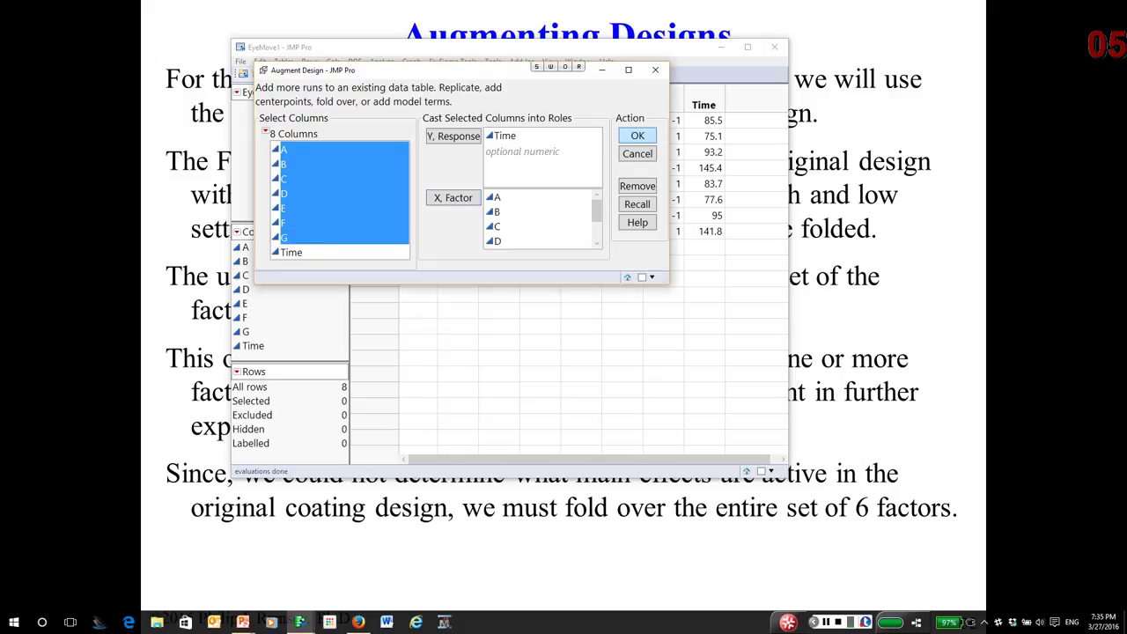
click(637, 136)
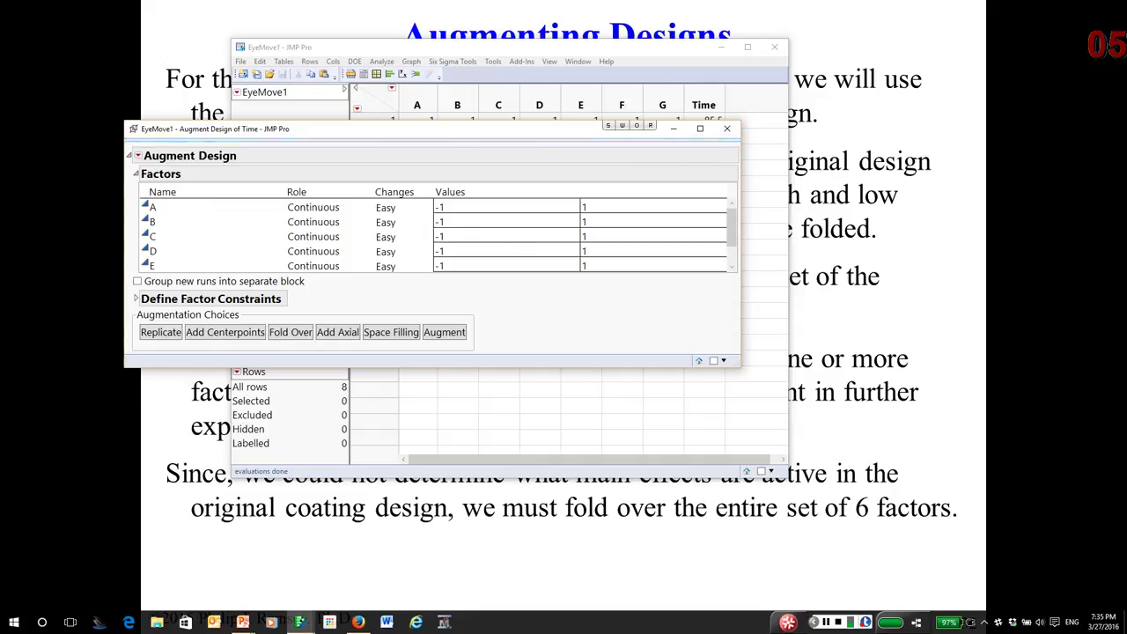
Group the new runs into a separate block and fold over the design on all seven factors
drag(414, 128, 510, 88)
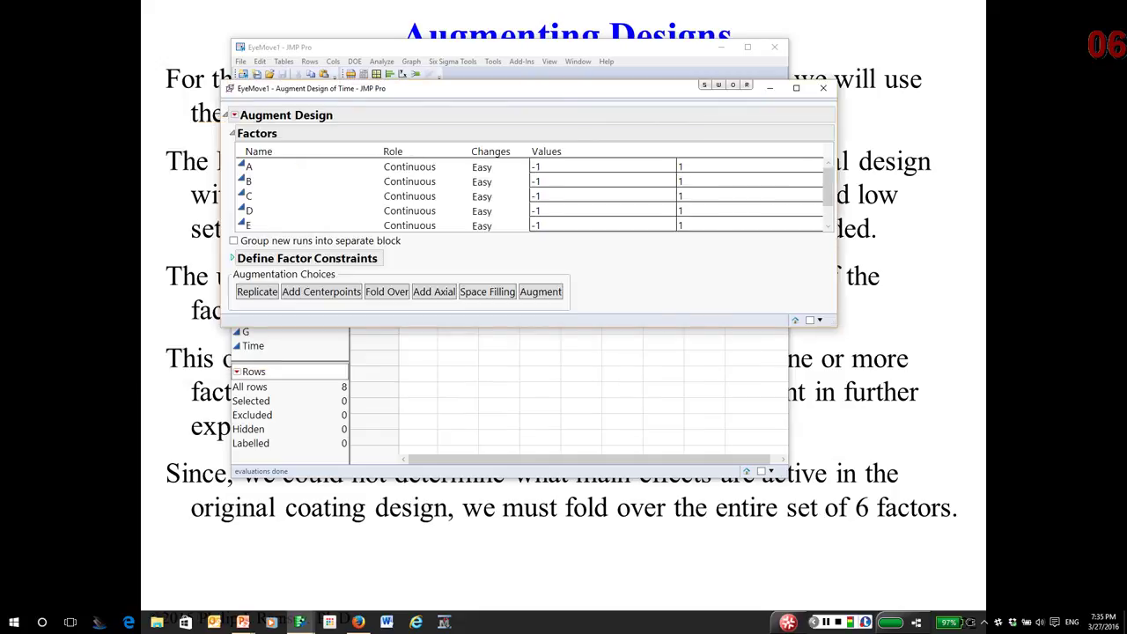
click(234, 240)
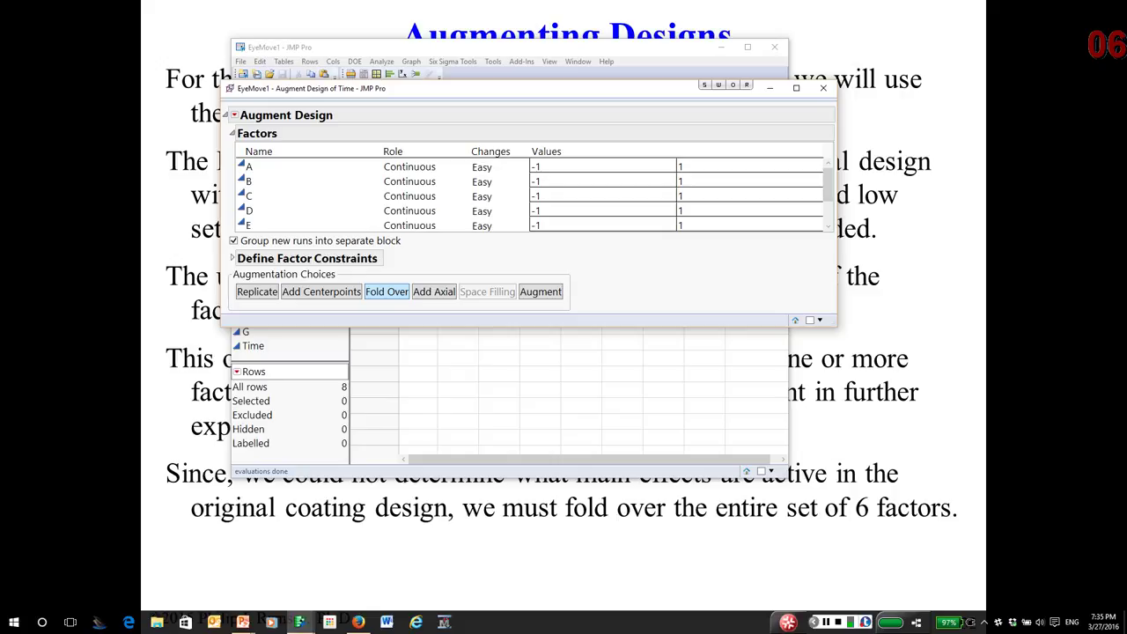
click(387, 292)
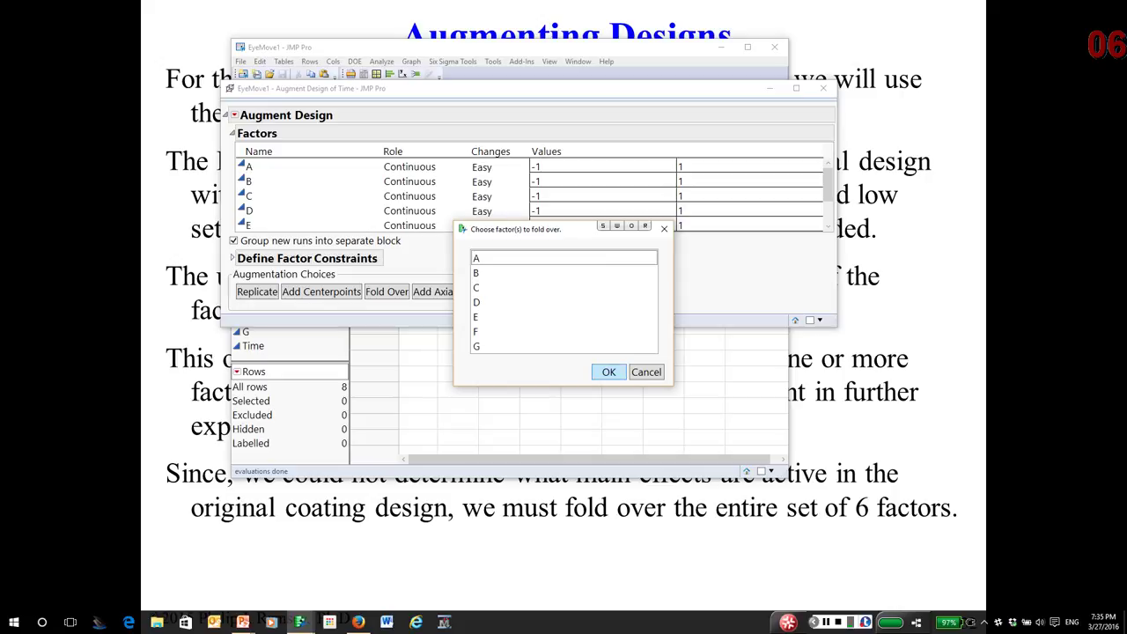
click(608, 371)
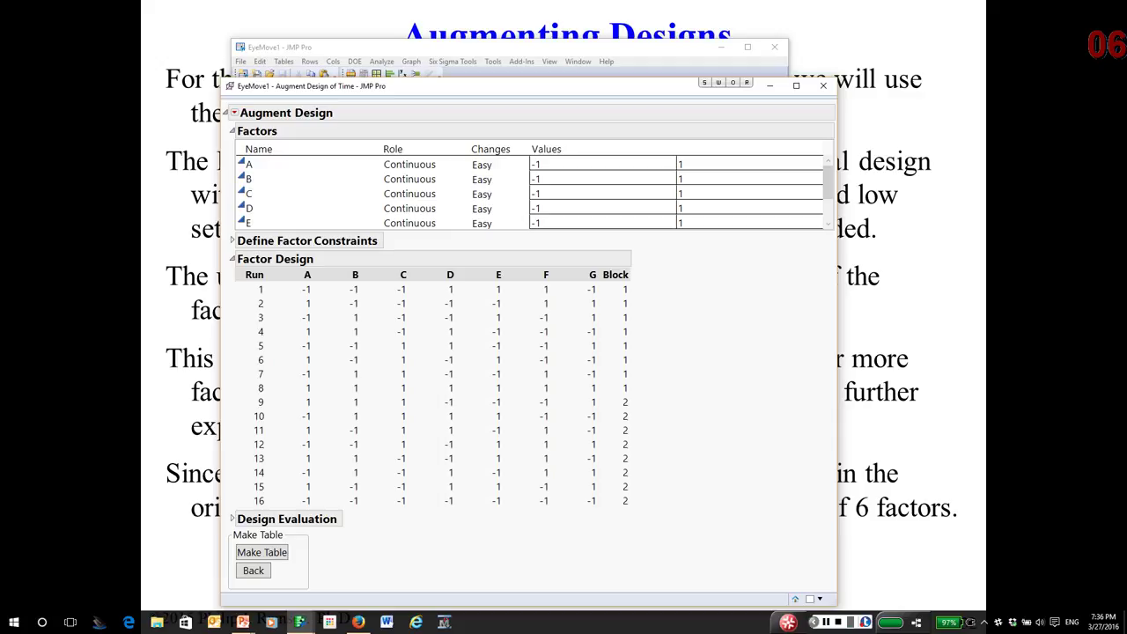
Examine the alias matrix in the design evaluation of the folded-over design
click(232, 518)
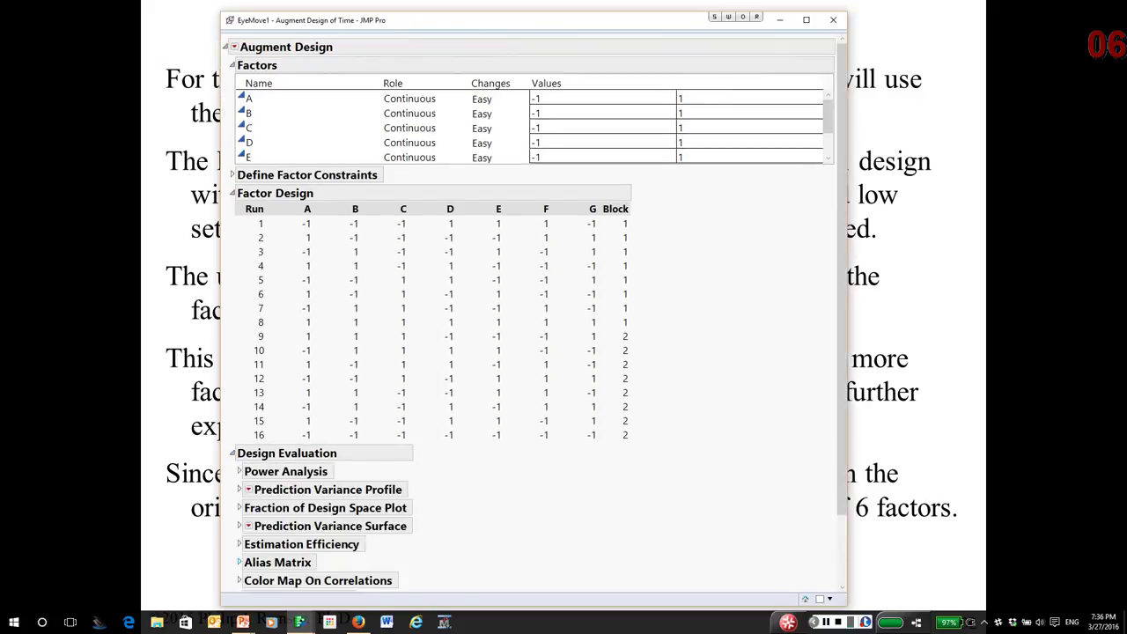
click(238, 561)
scroll(563, 316, down, 3)
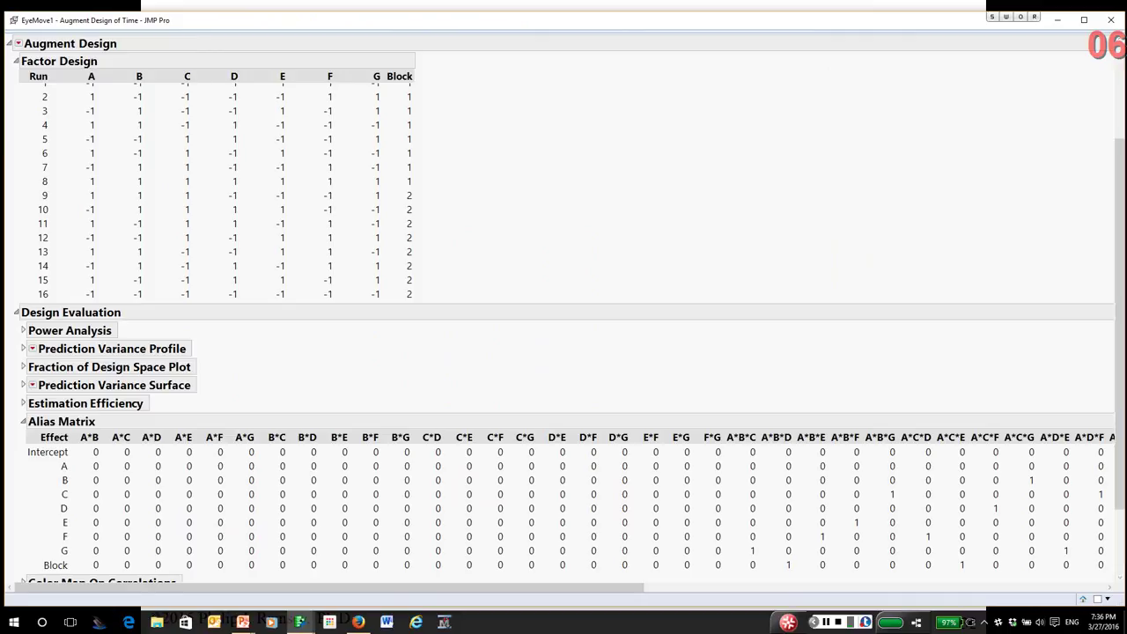
scroll(563, 317, down, 3)
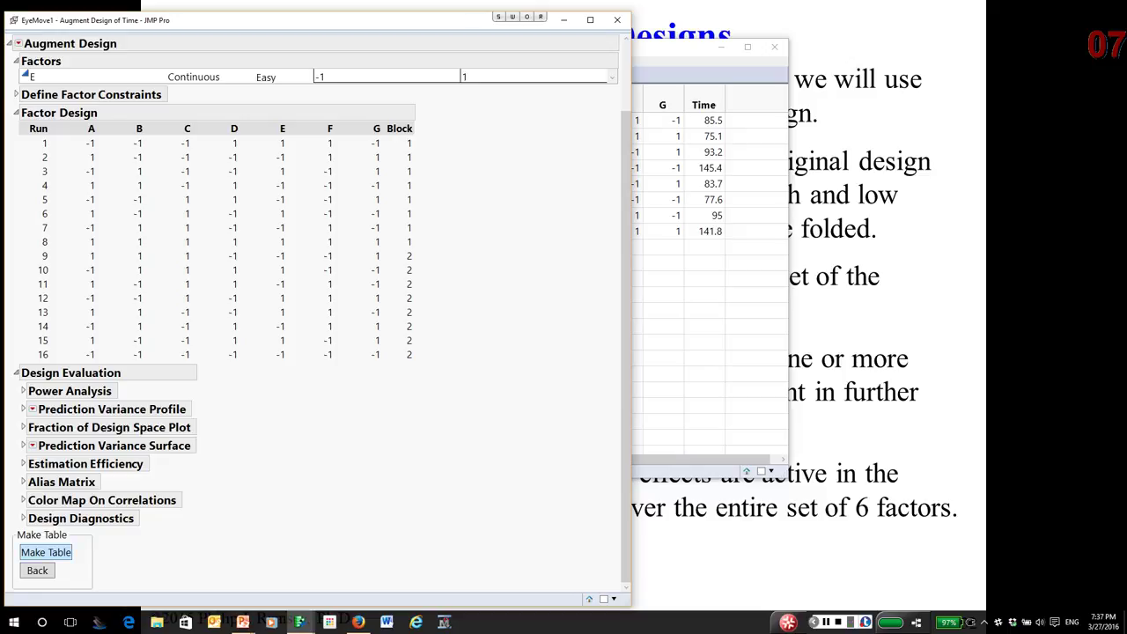
Make the data table for the folded-over design and close its Augment Design window
click(46, 552)
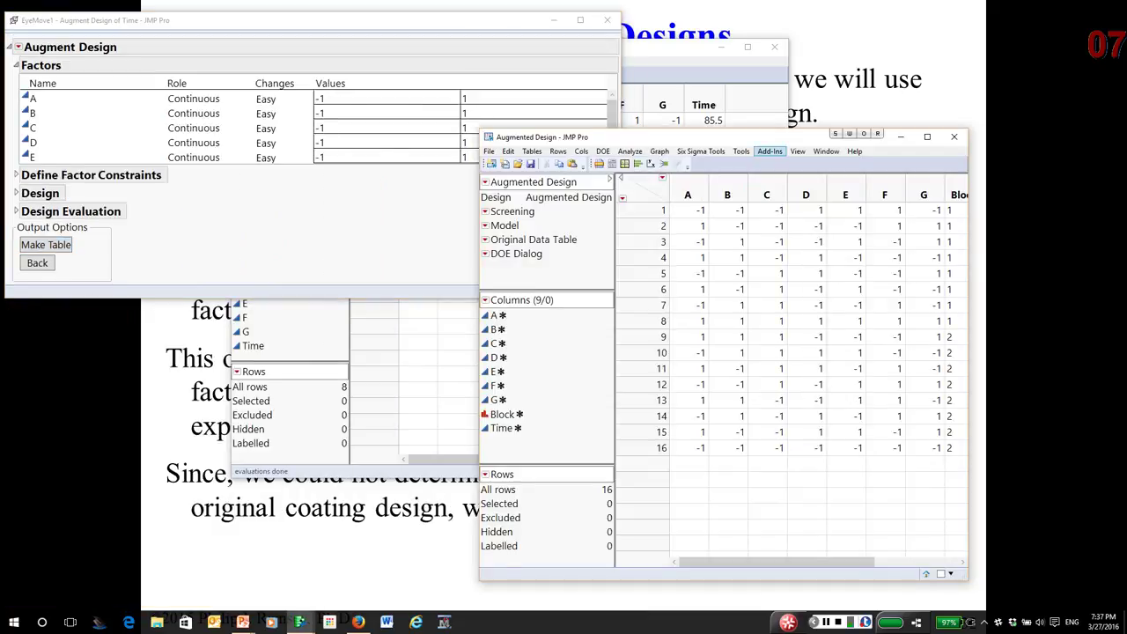
drag(704, 136, 419, 80)
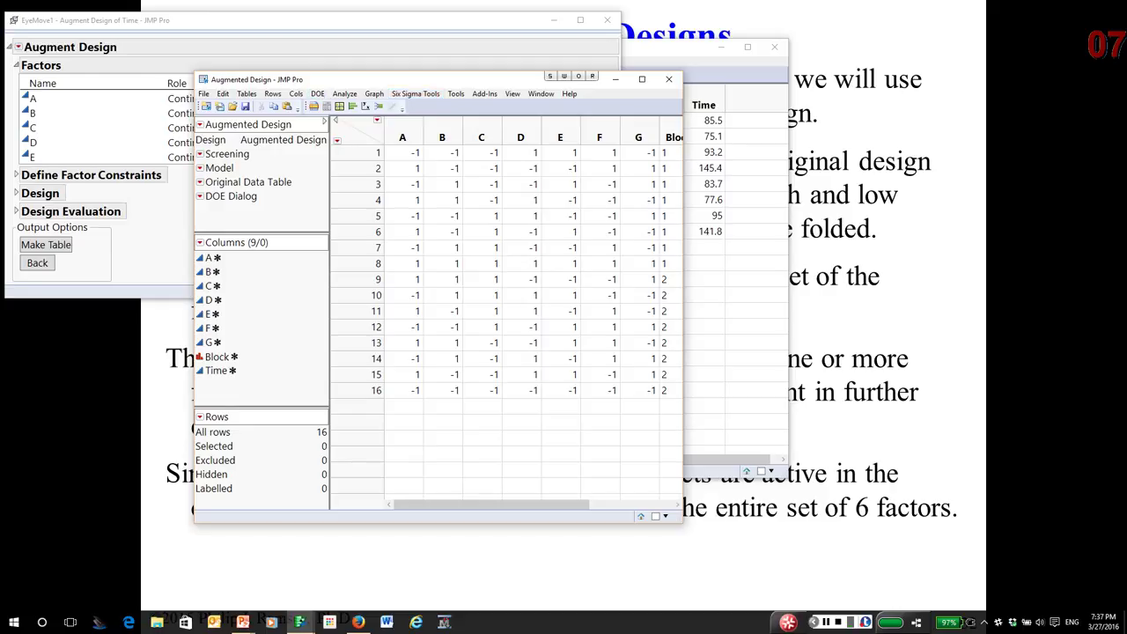
key(alt+Tab)
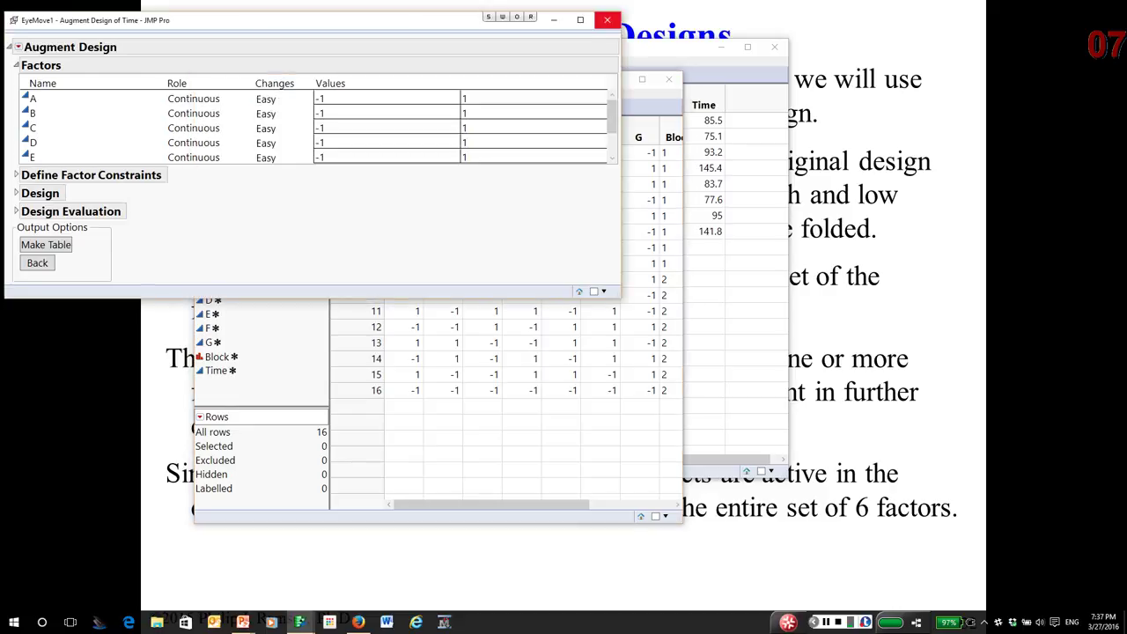
click(607, 19)
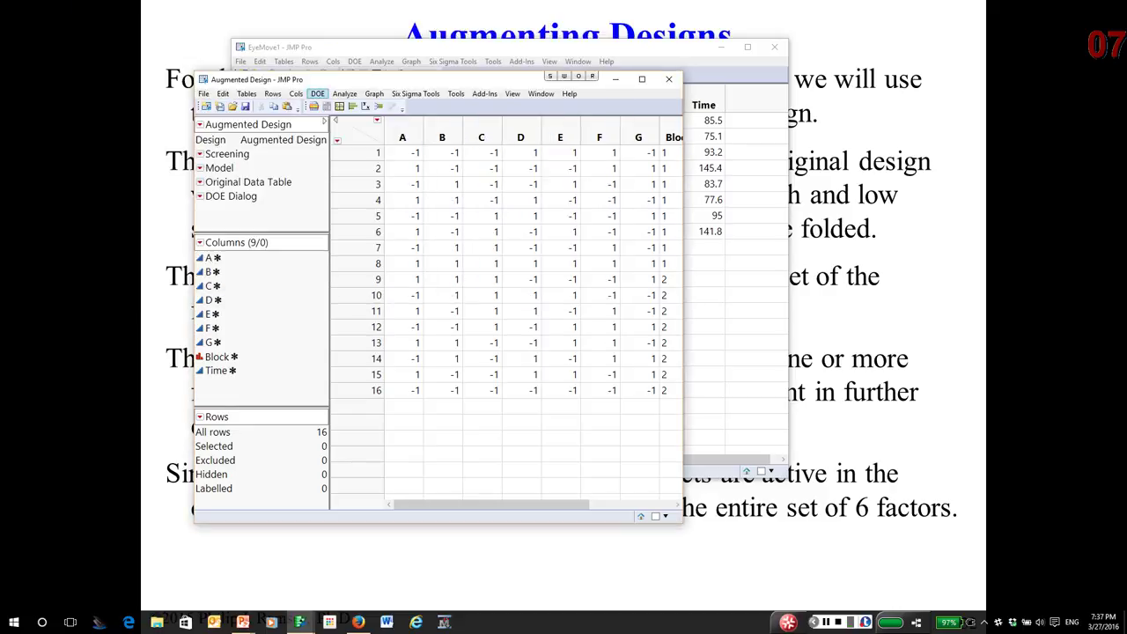
Start an Augment Design on the folded-over table with A through G as factors and Time as the response
click(317, 93)
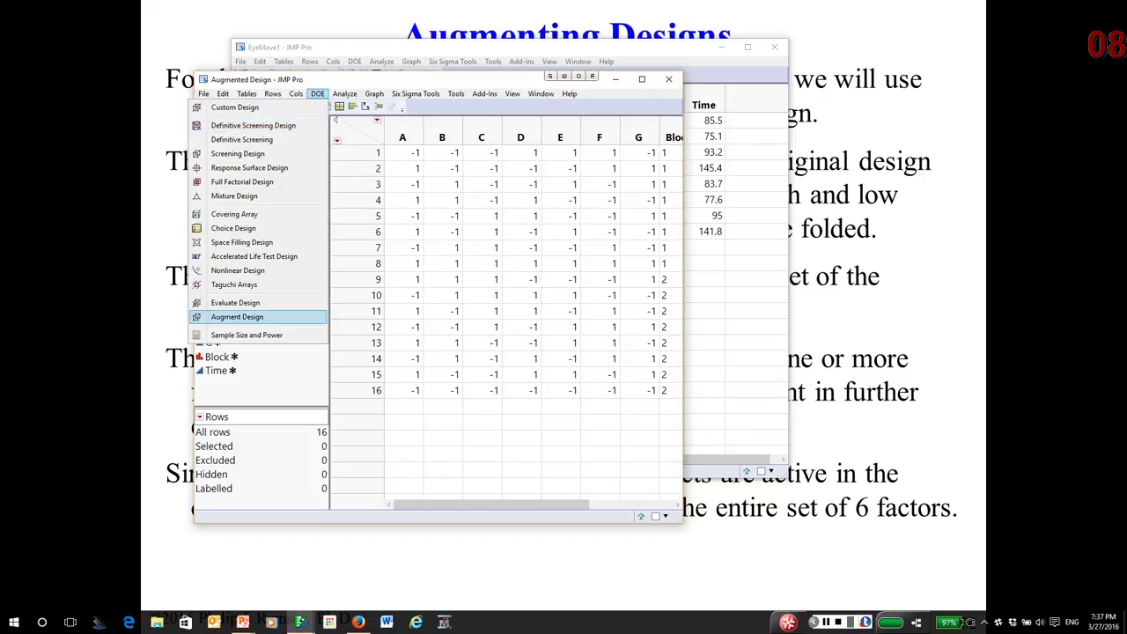
click(237, 316)
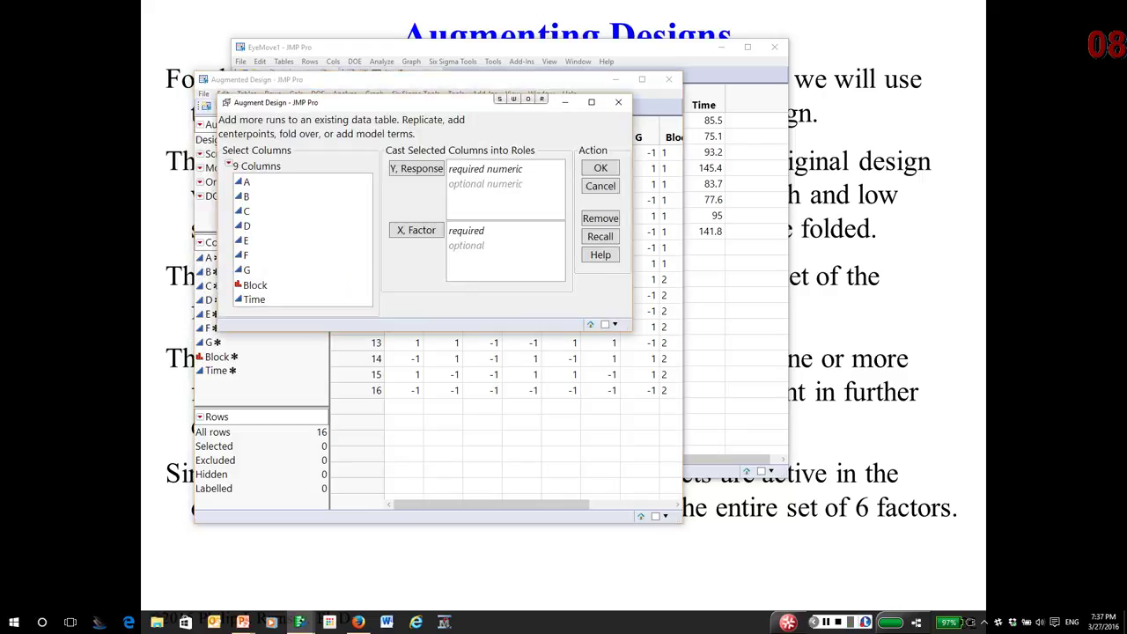
drag(246, 181, 247, 270)
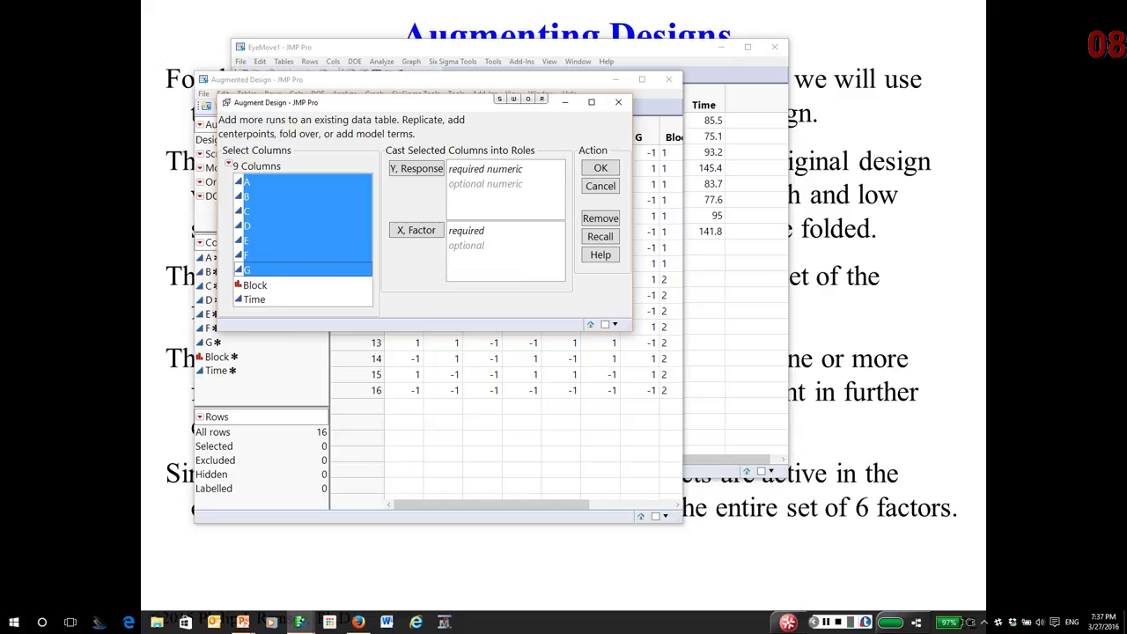
click(416, 230)
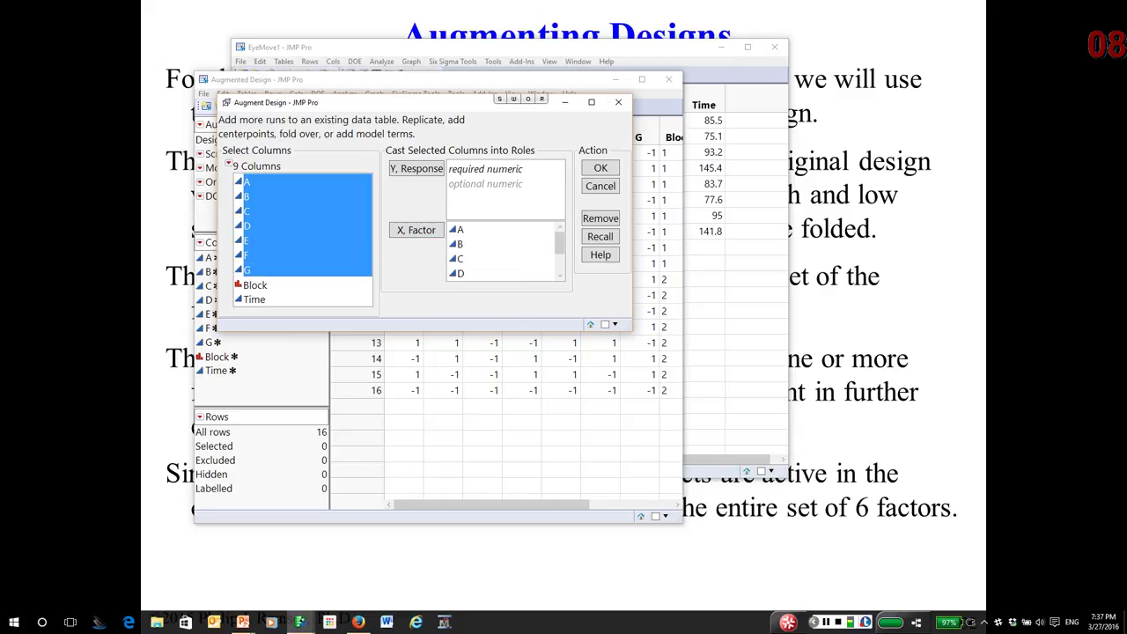
click(255, 299)
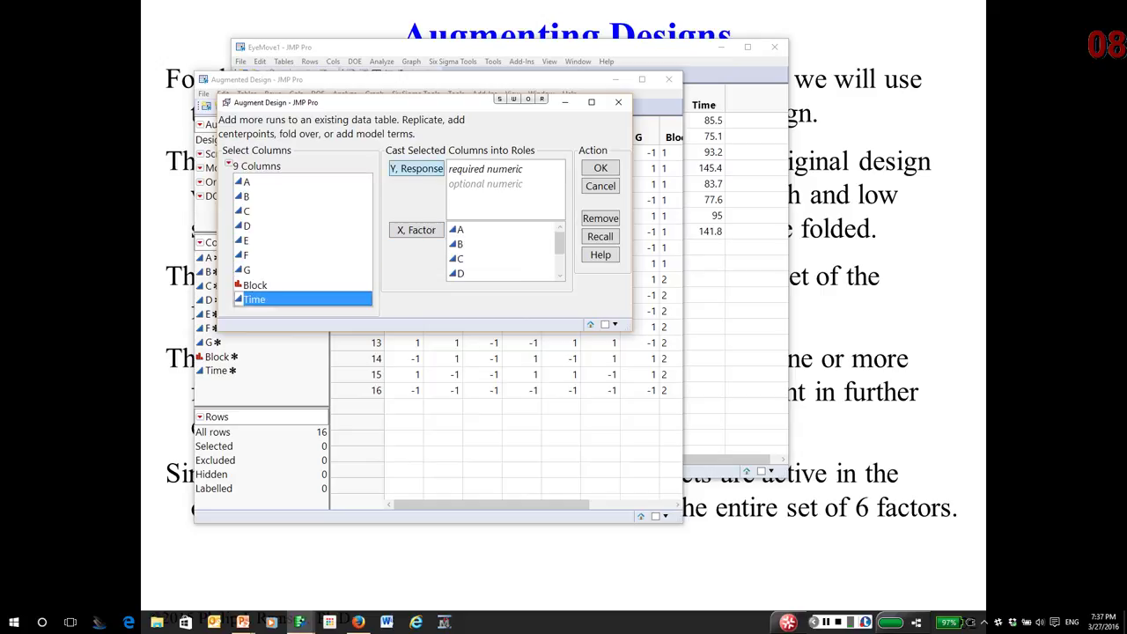
click(416, 168)
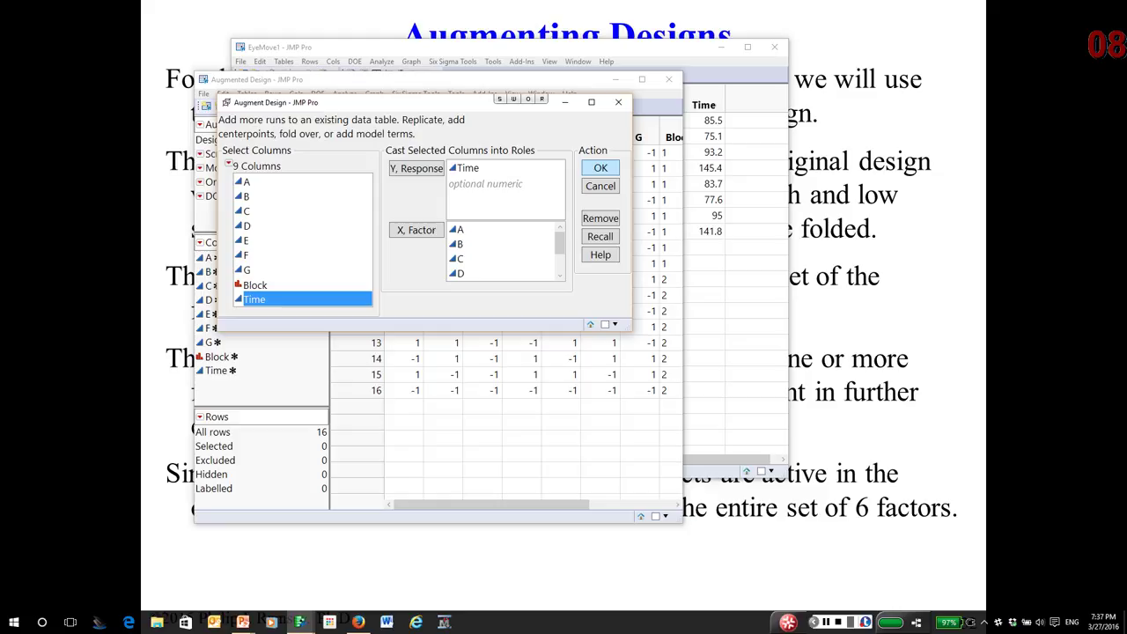
click(600, 167)
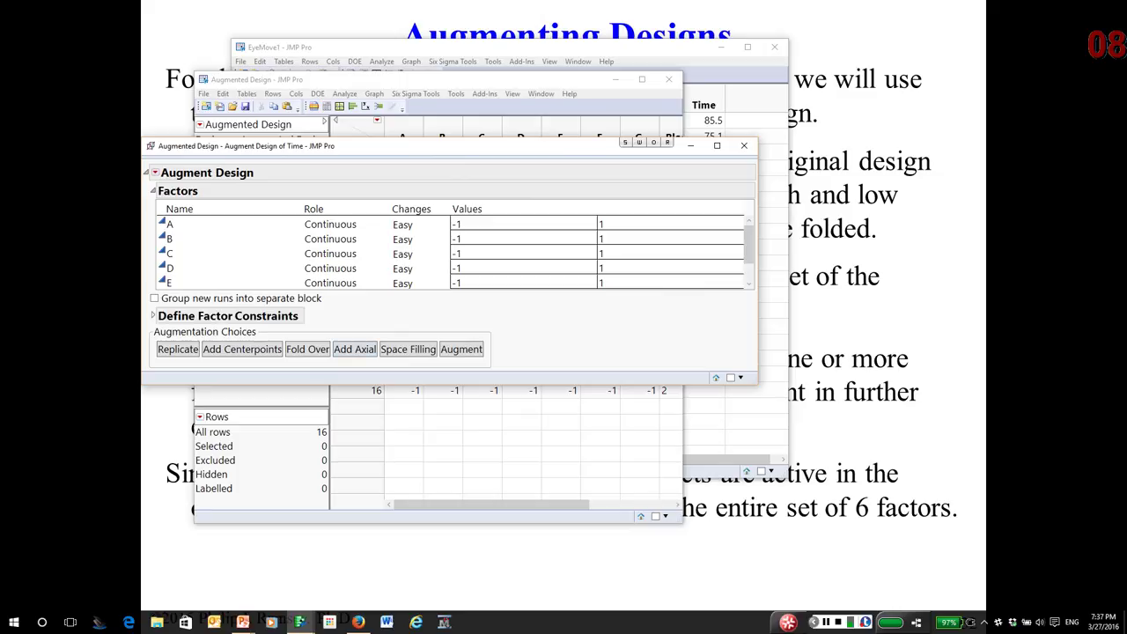
Add axial runs with an axial value of 1 and 2 center points, and make the resulting data table
click(353, 349)
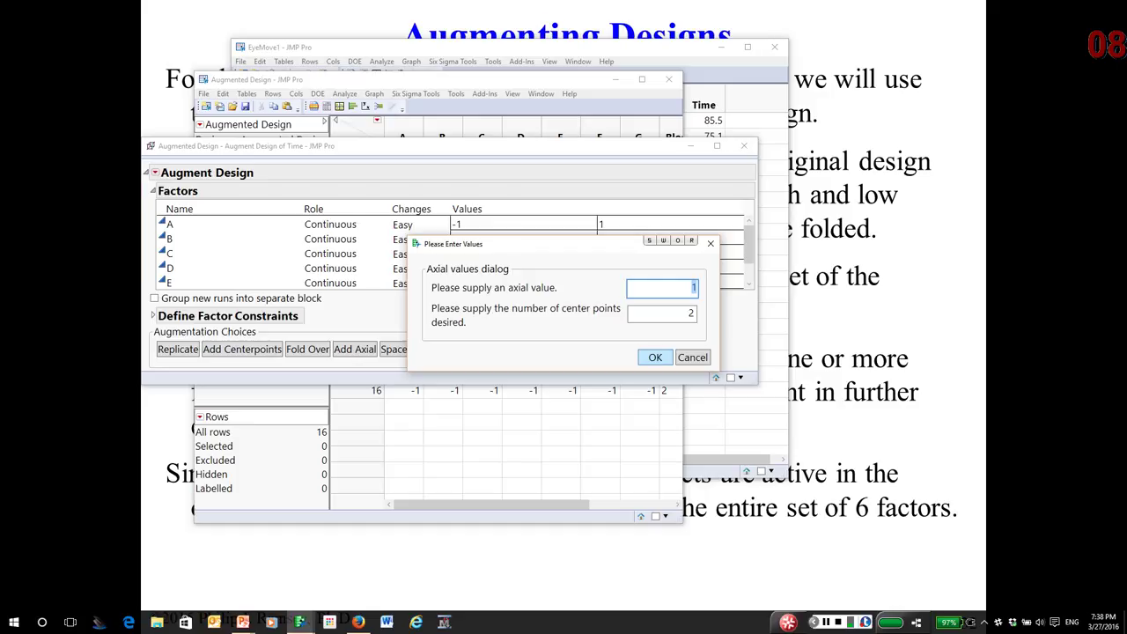
key(Return)
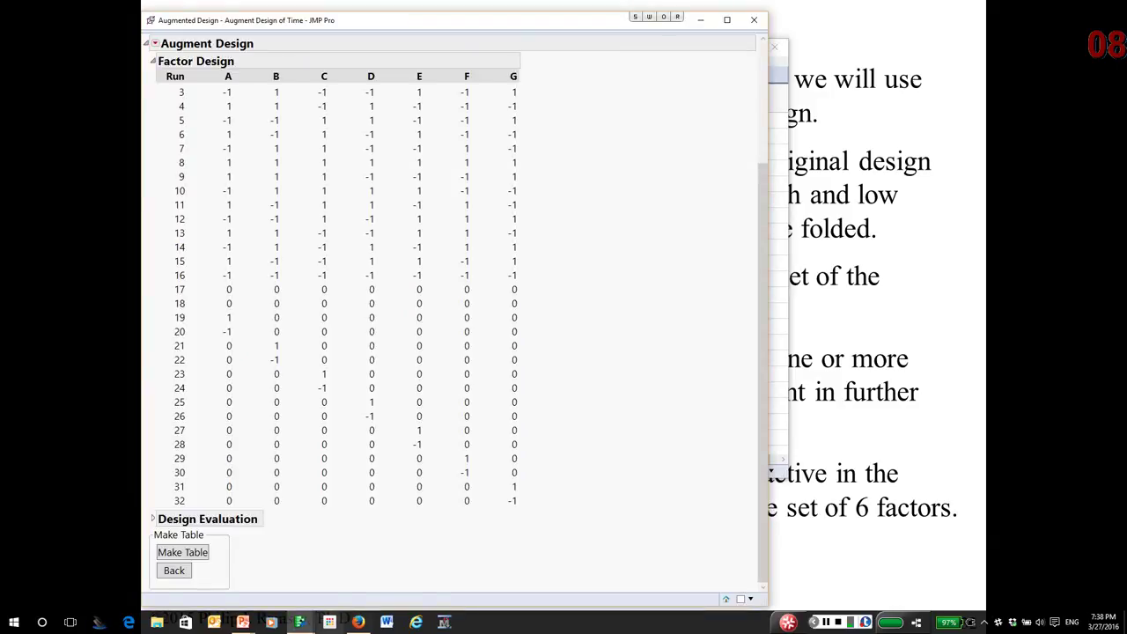
key(Return)
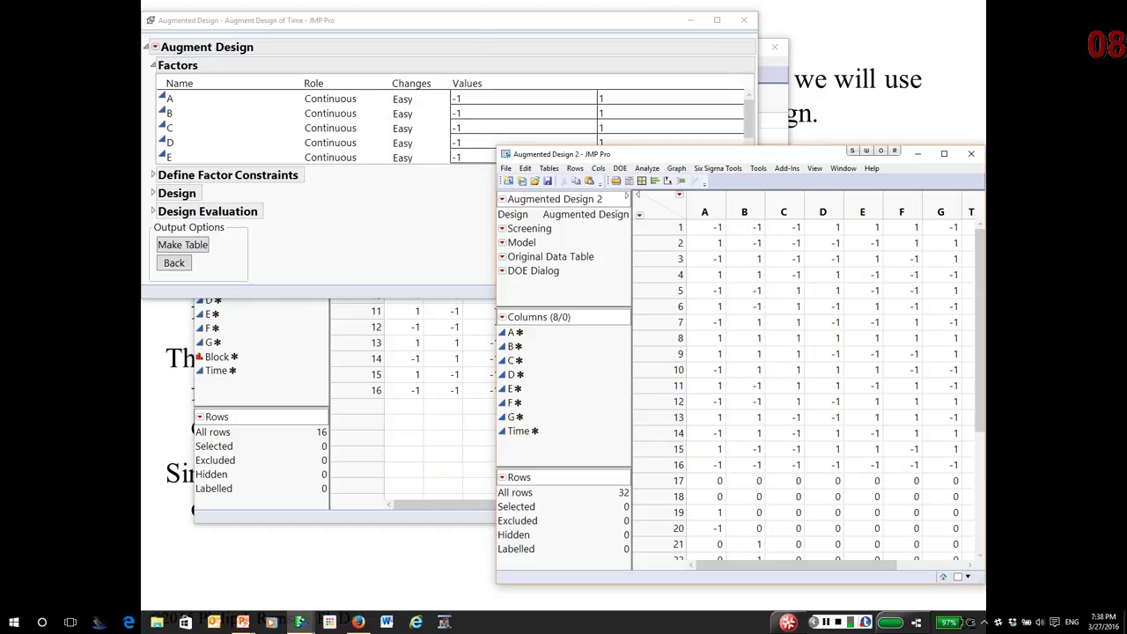
drag(704, 153, 479, 96)
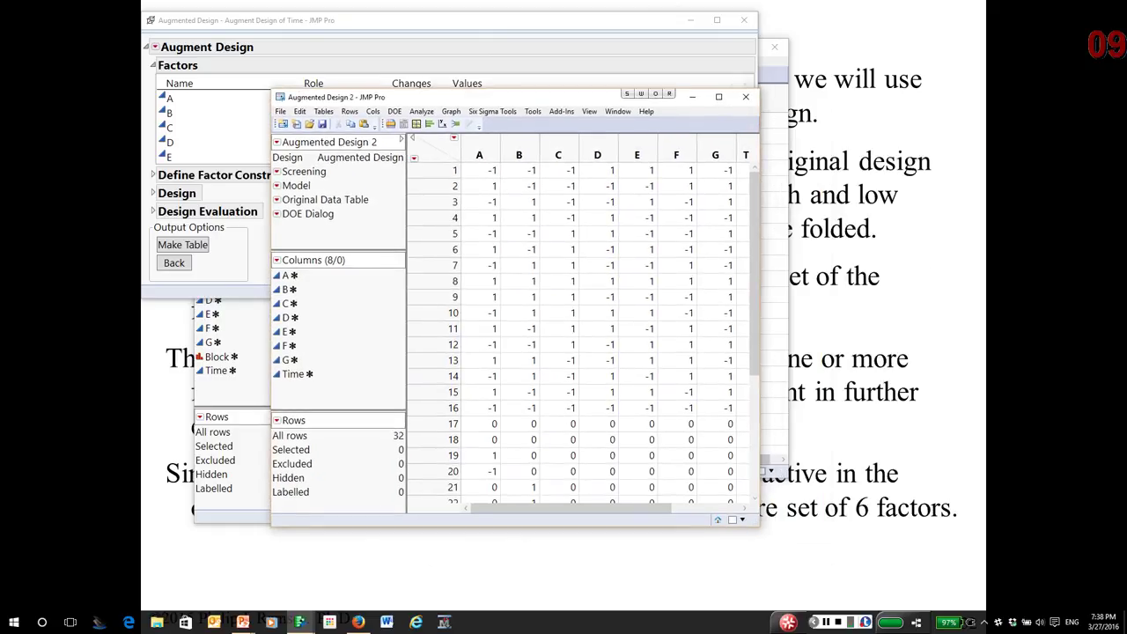
Close both augmented design tables without saving, along with the remaining Augment Design window
click(745, 96)
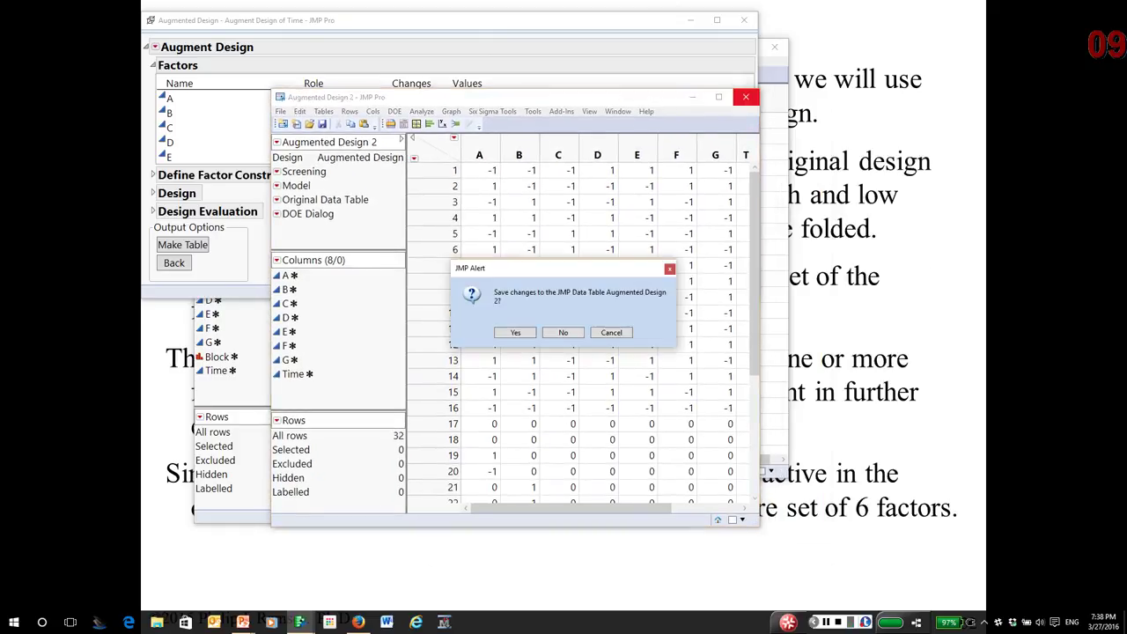
key(n)
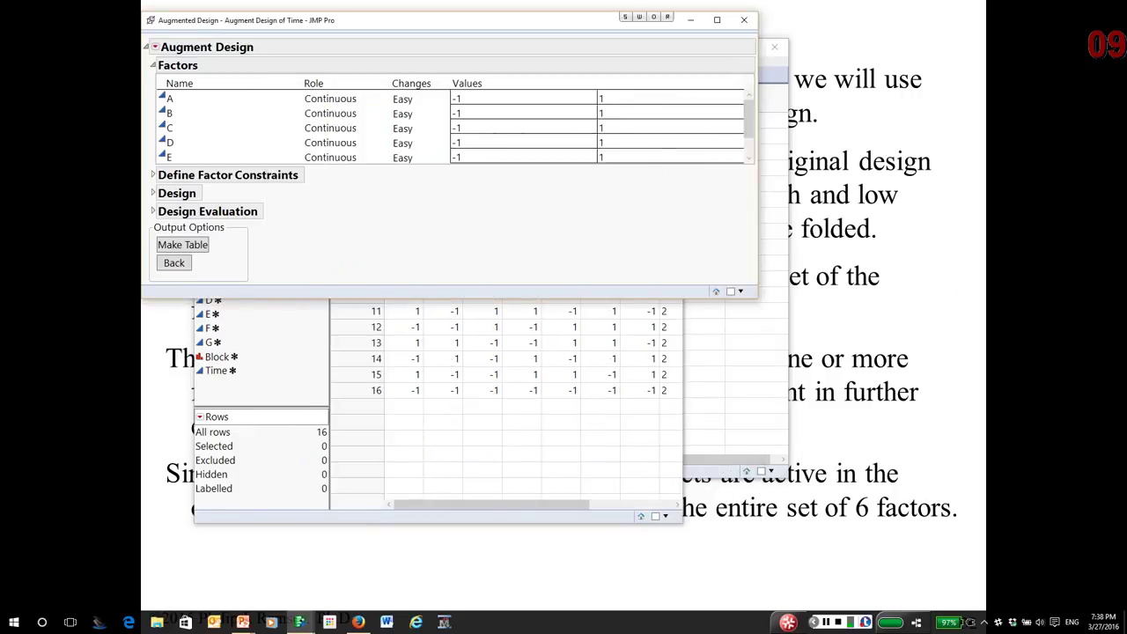
click(744, 19)
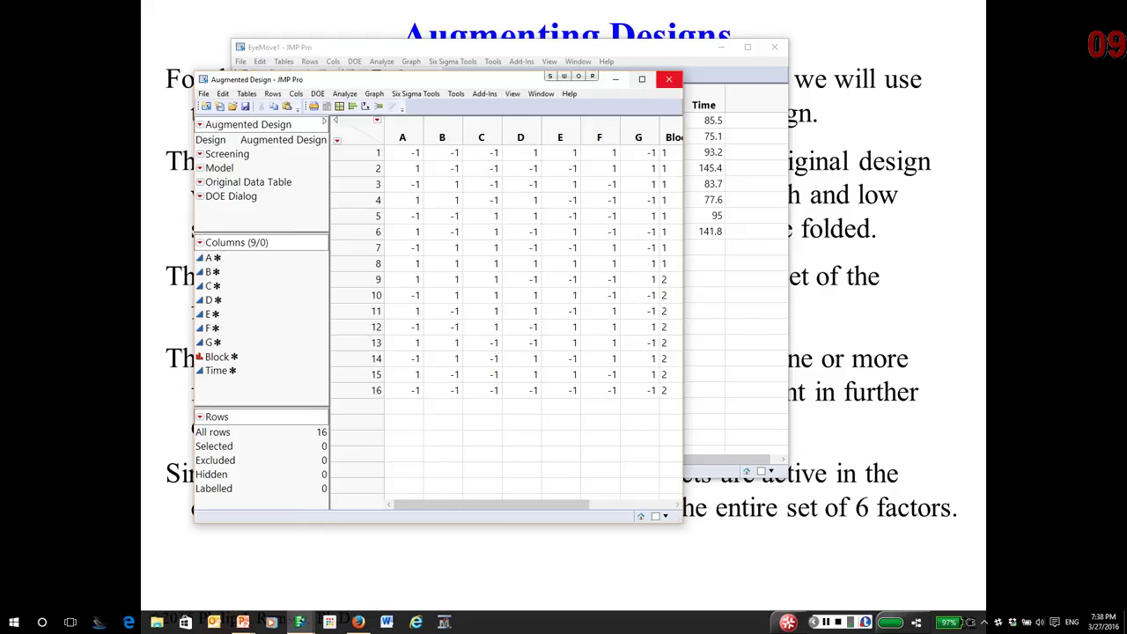
click(668, 79)
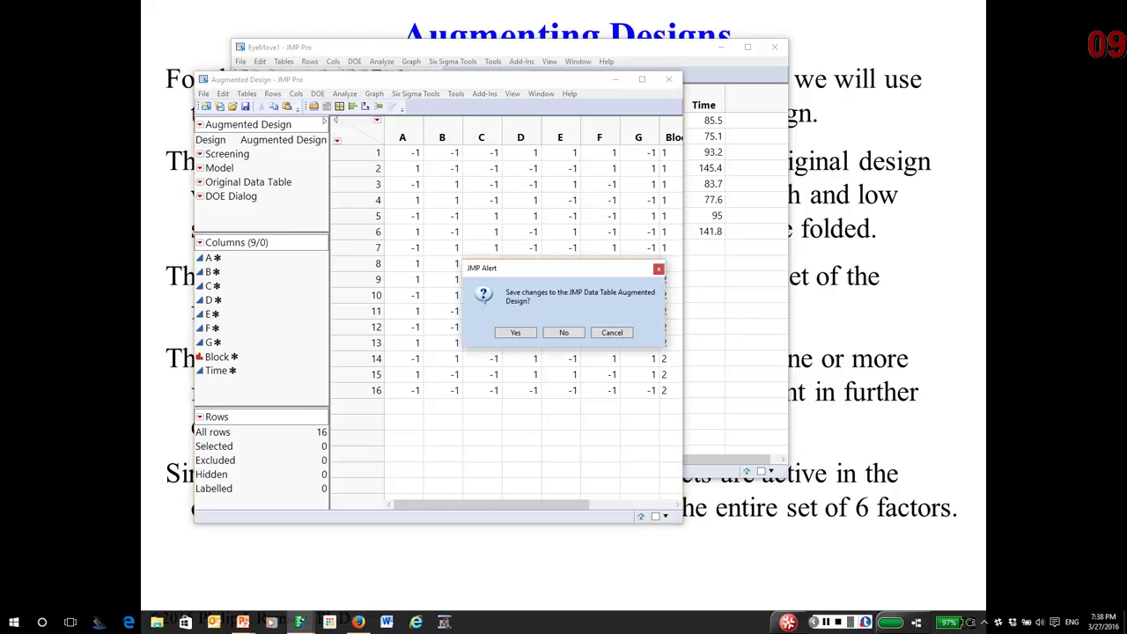
key(n)
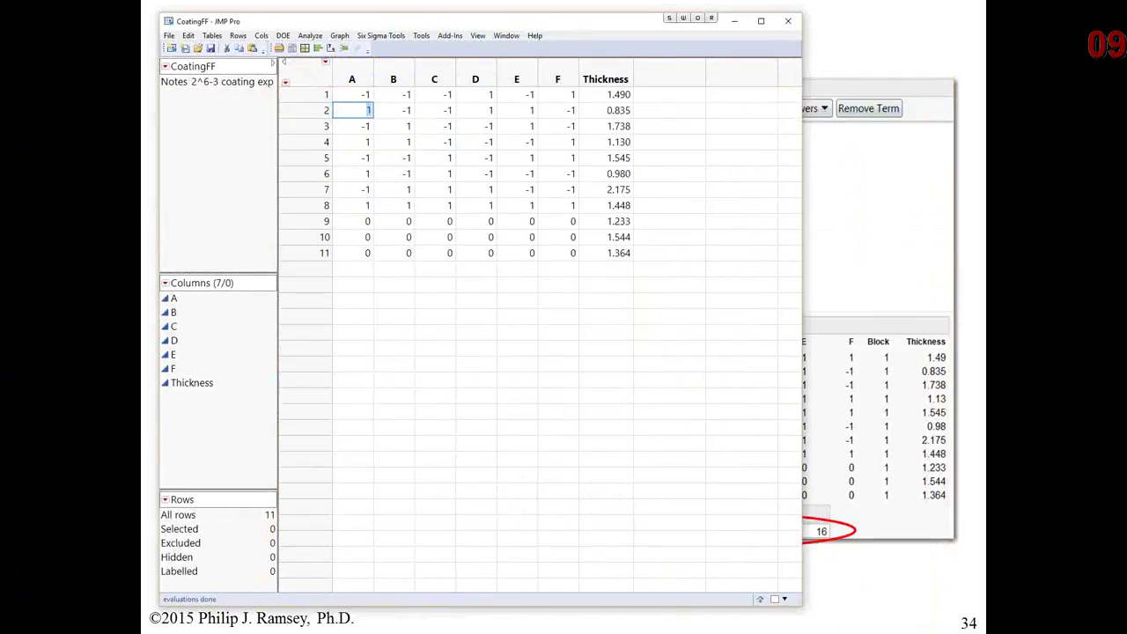
Start an Augment Design on the CoatingFF table with A through F as factors and Thickness as the response
key(Escape)
click(282, 35)
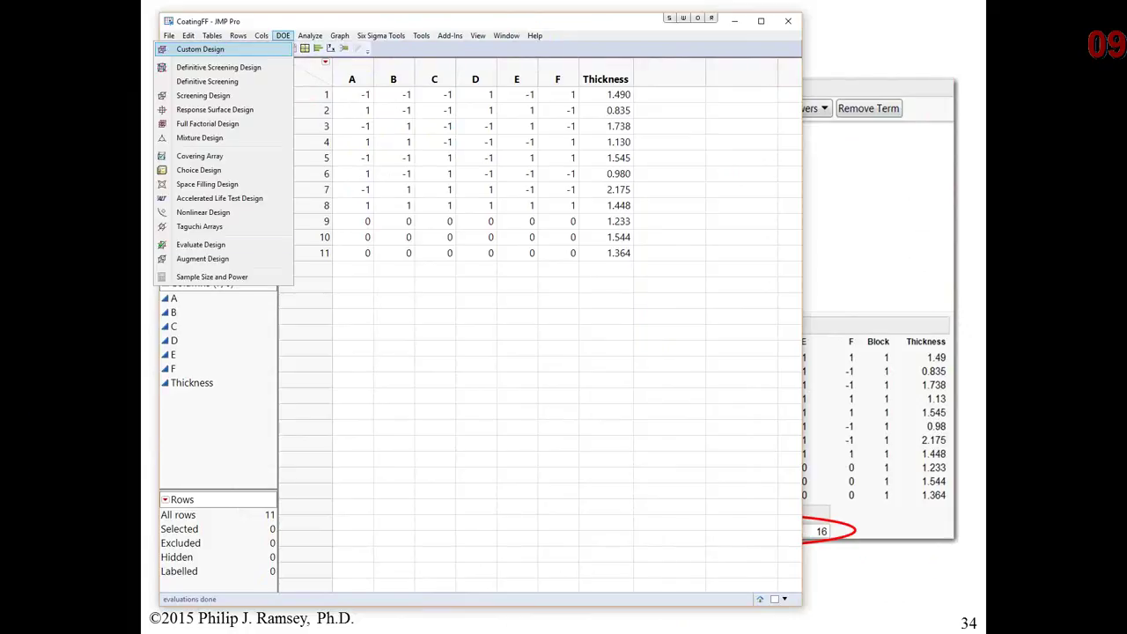
click(202, 259)
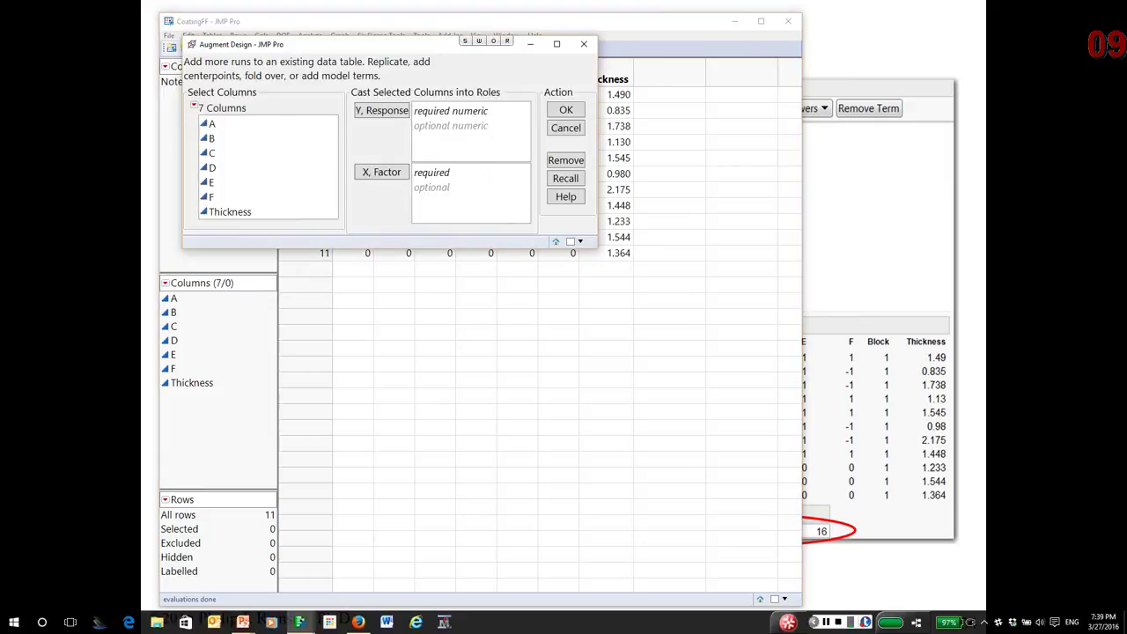
drag(212, 123, 212, 196)
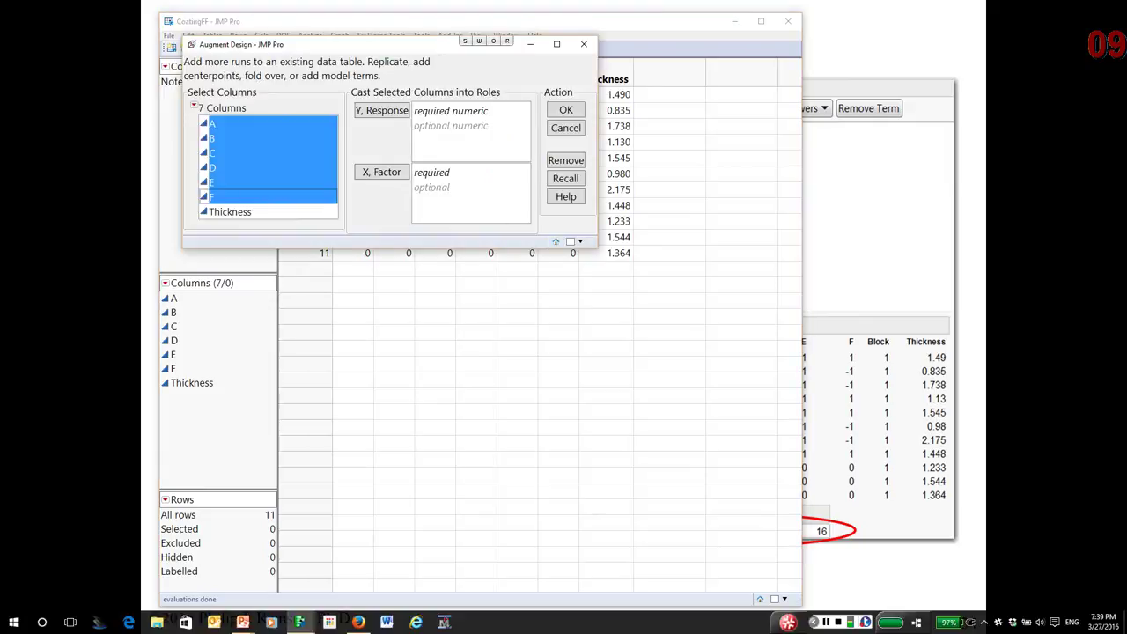
click(381, 172)
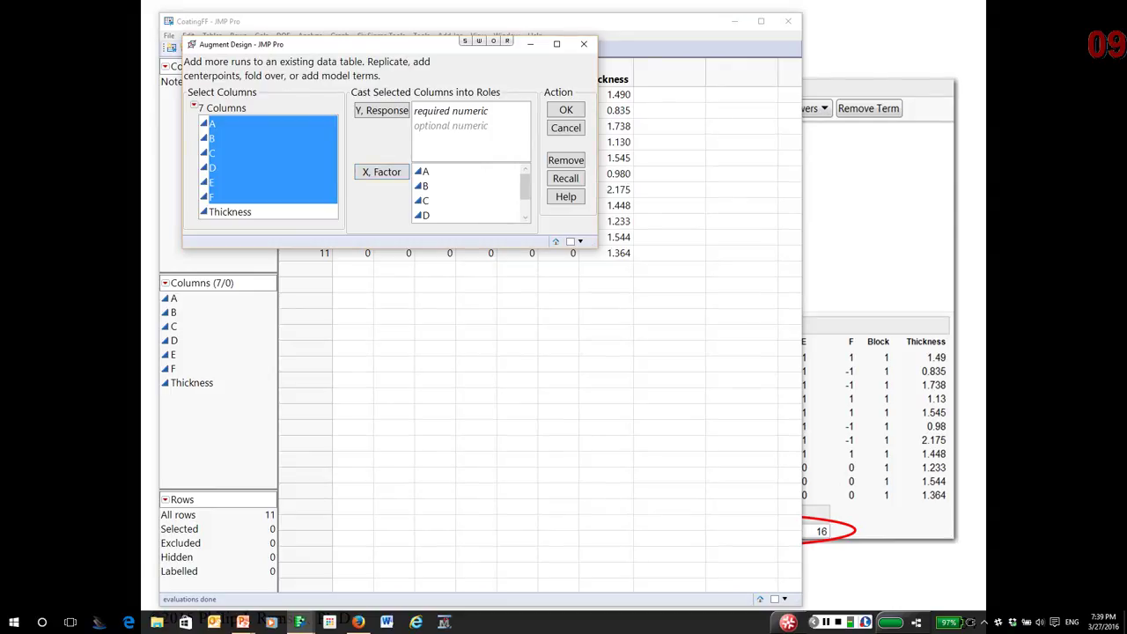
click(230, 211)
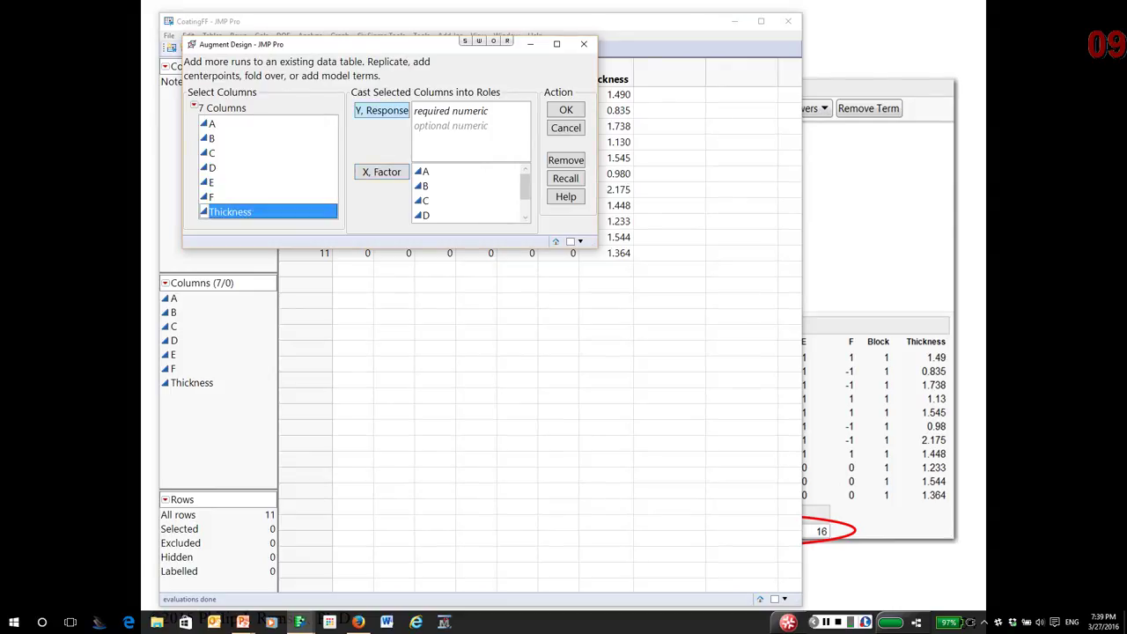
click(382, 110)
click(566, 109)
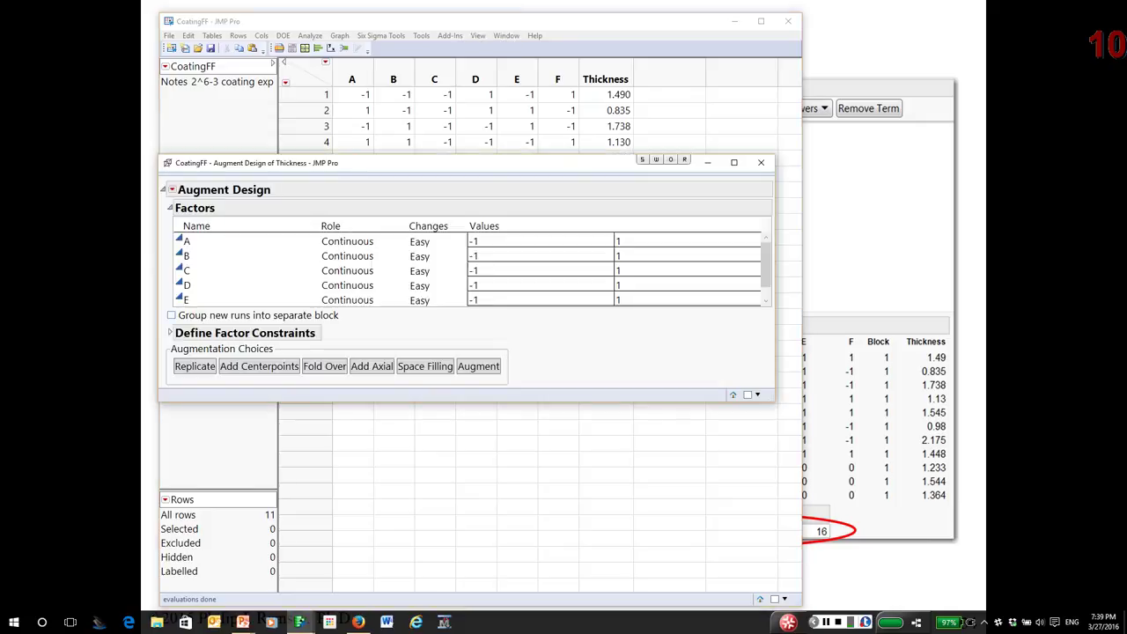
Group new runs into a separate block, choose the Augment option, and maximize the design window
click(172, 315)
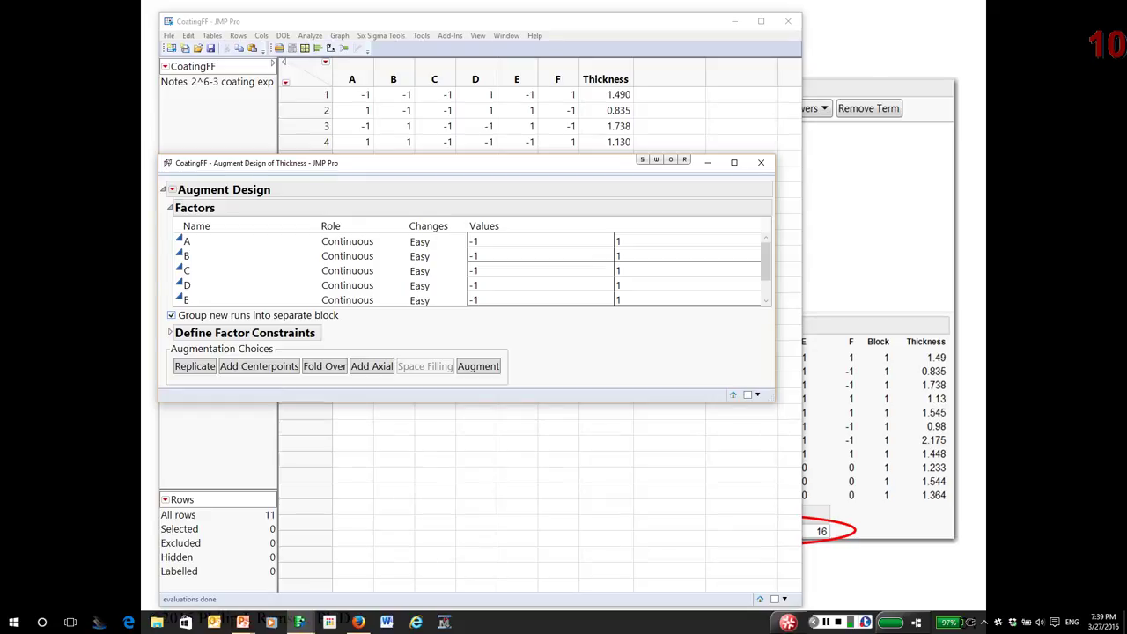
click(478, 366)
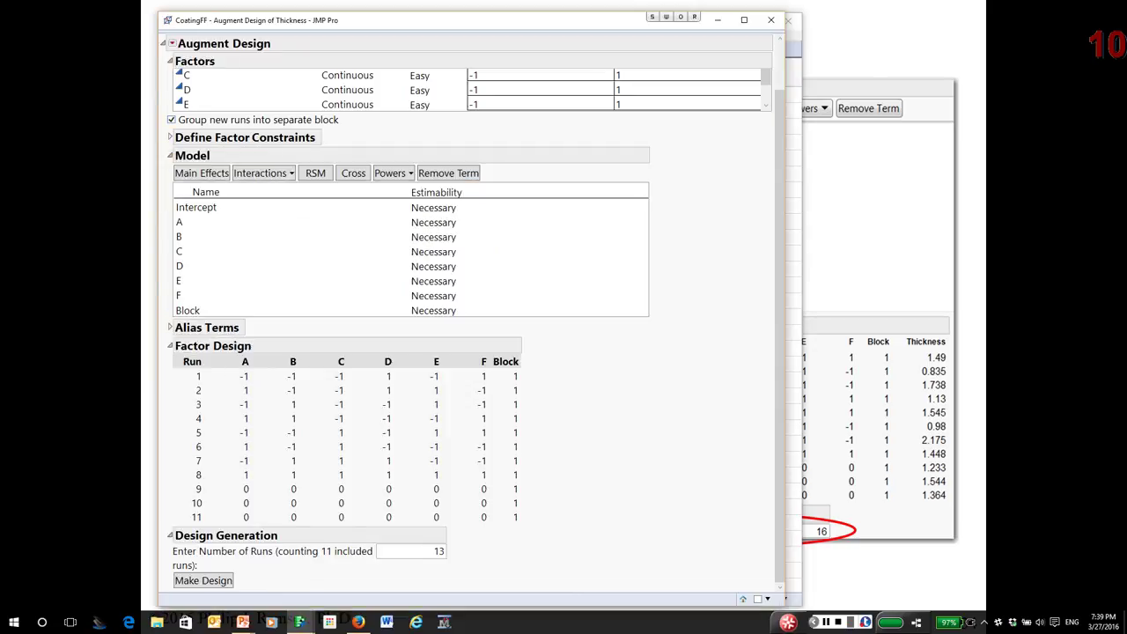
drag(440, 20, 355, 90)
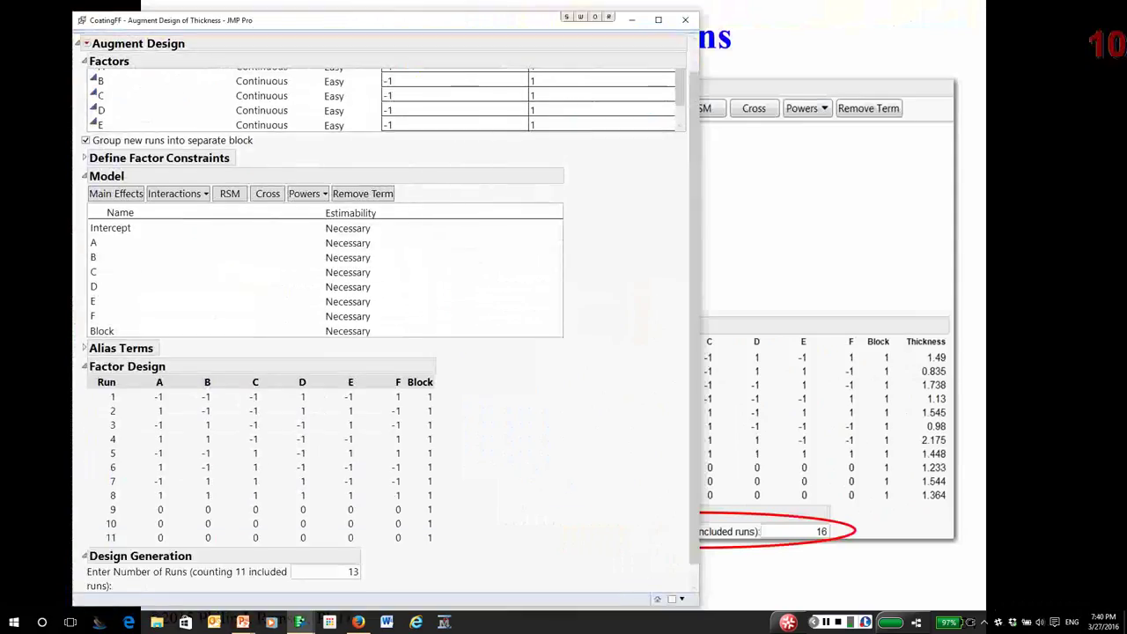
drag(388, 19, 315, 27)
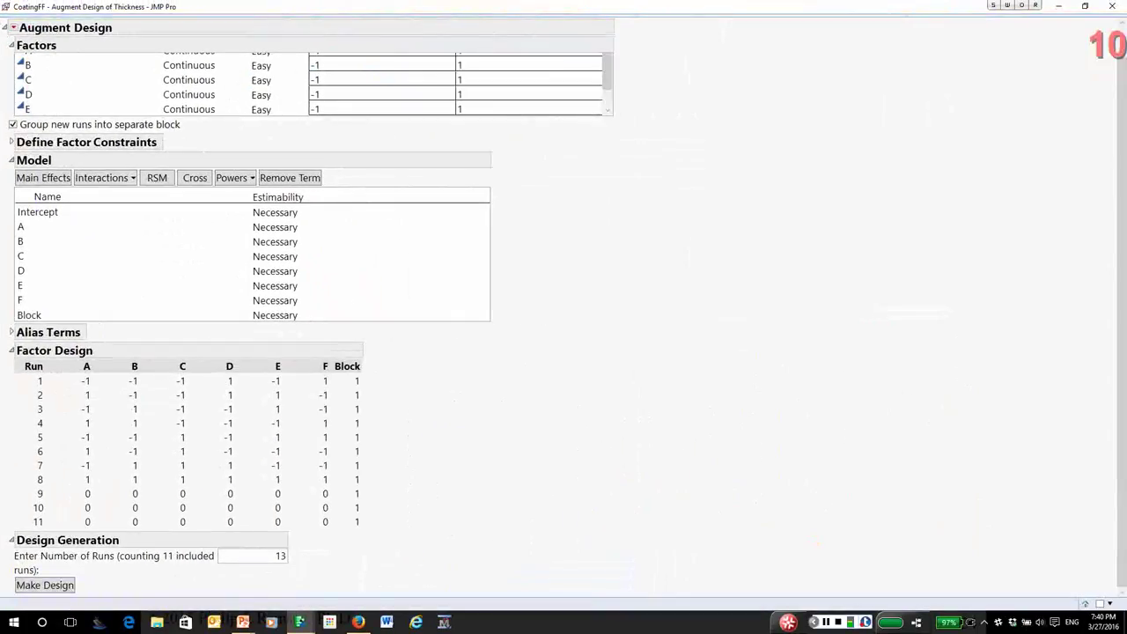
Try to cross factors A and B without selecting a model effect
scroll(306, 318, up, 1)
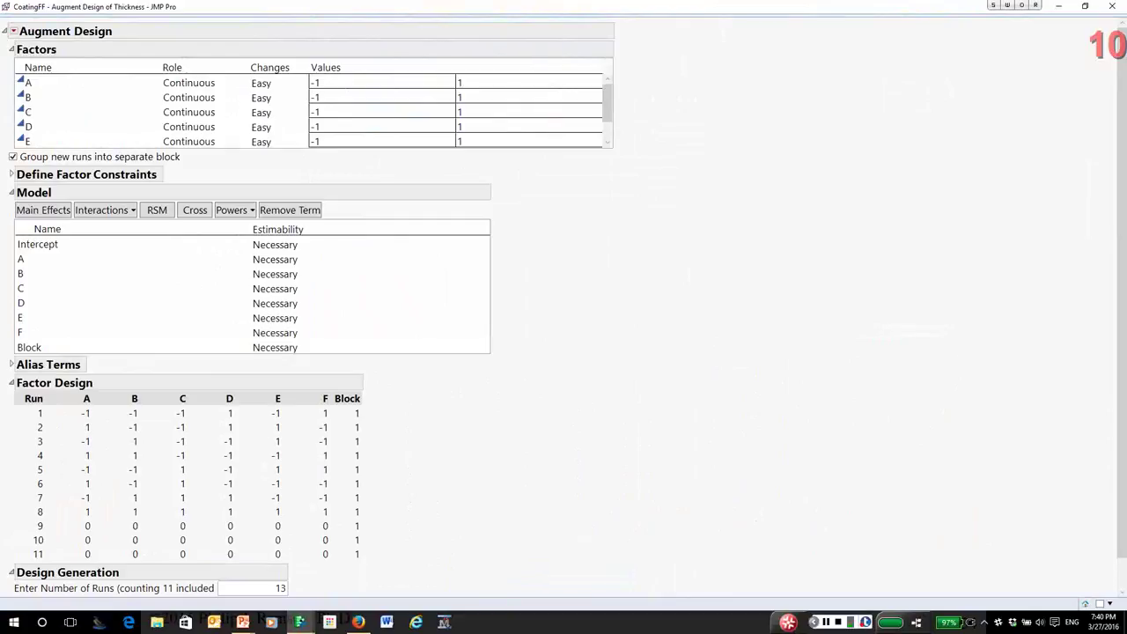
click(88, 82)
ctrl+click(88, 97)
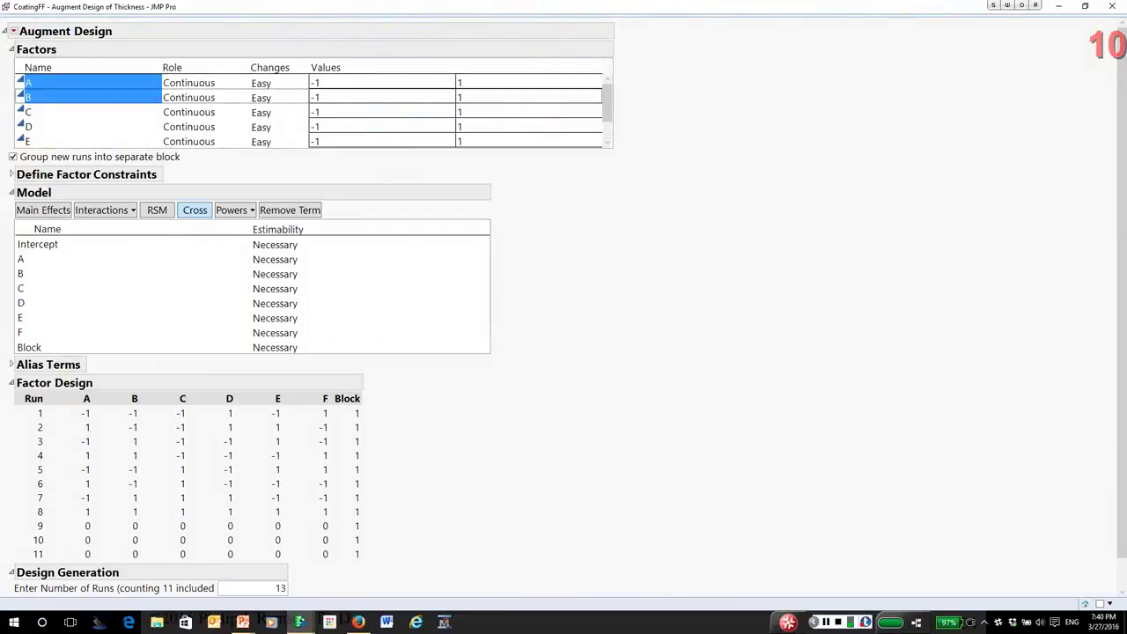
click(195, 209)
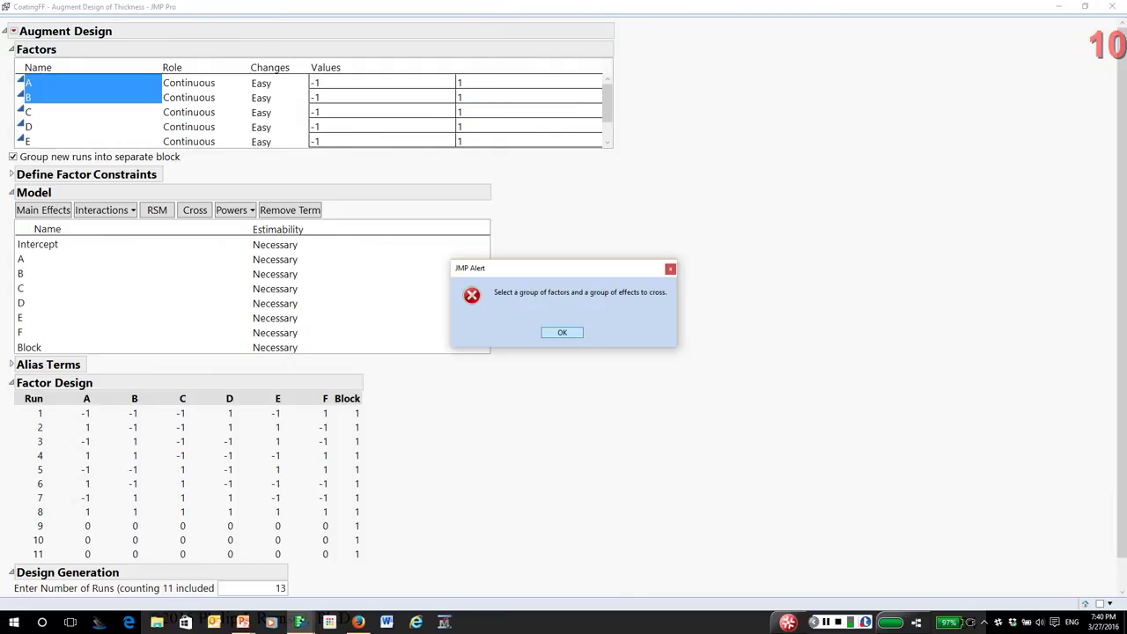
key(Return)
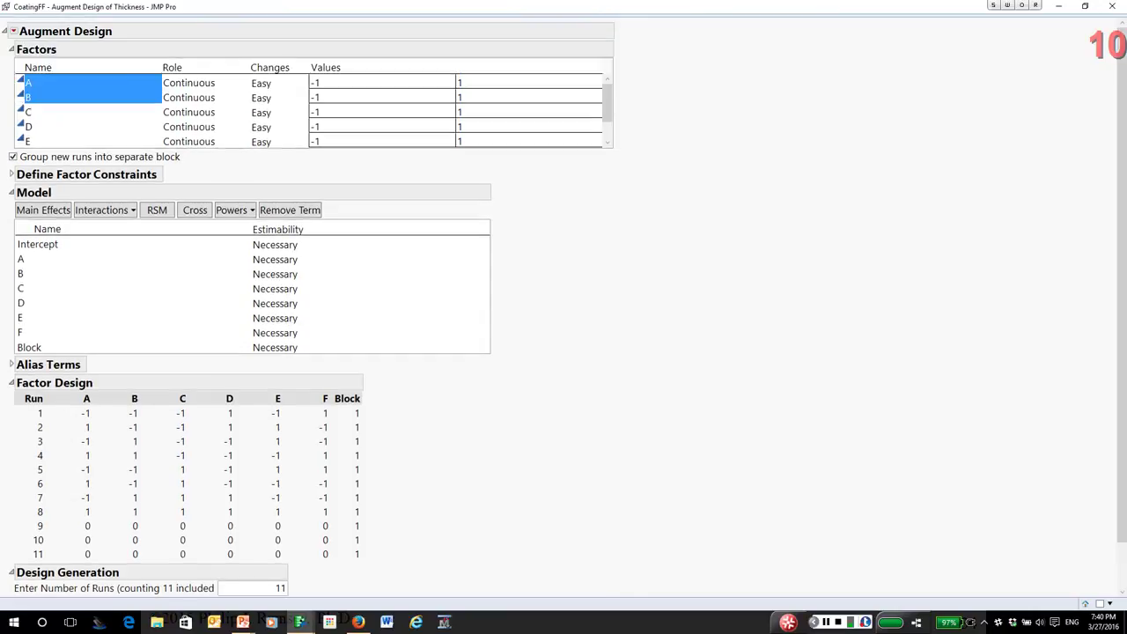
Add the A*B interaction to the model by crossing factor A with effect B
click(88, 81)
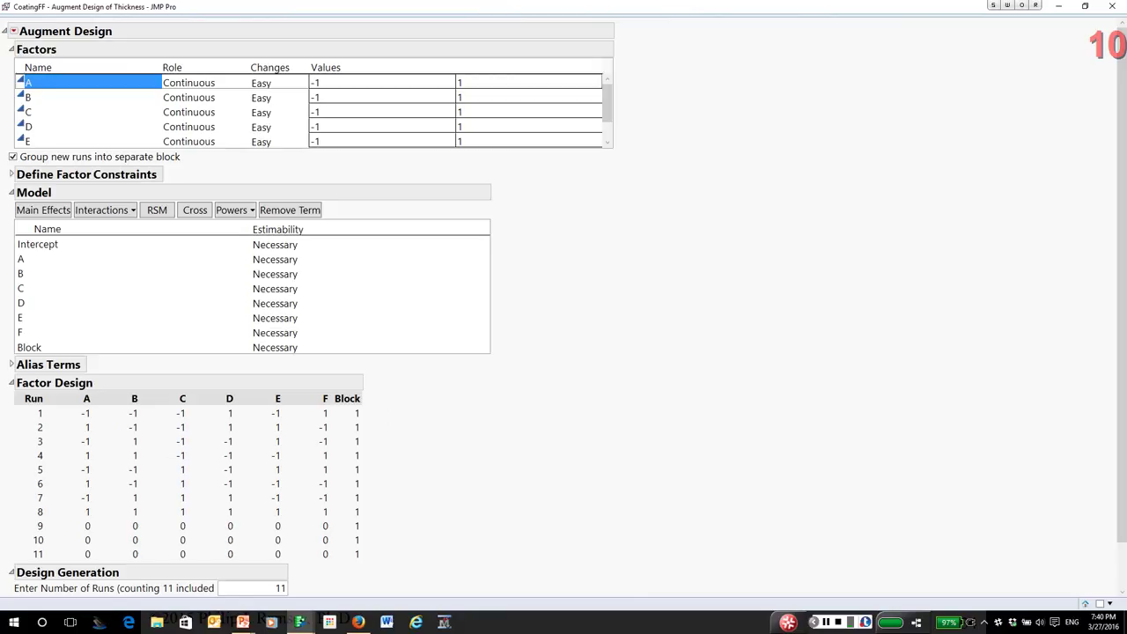
click(132, 273)
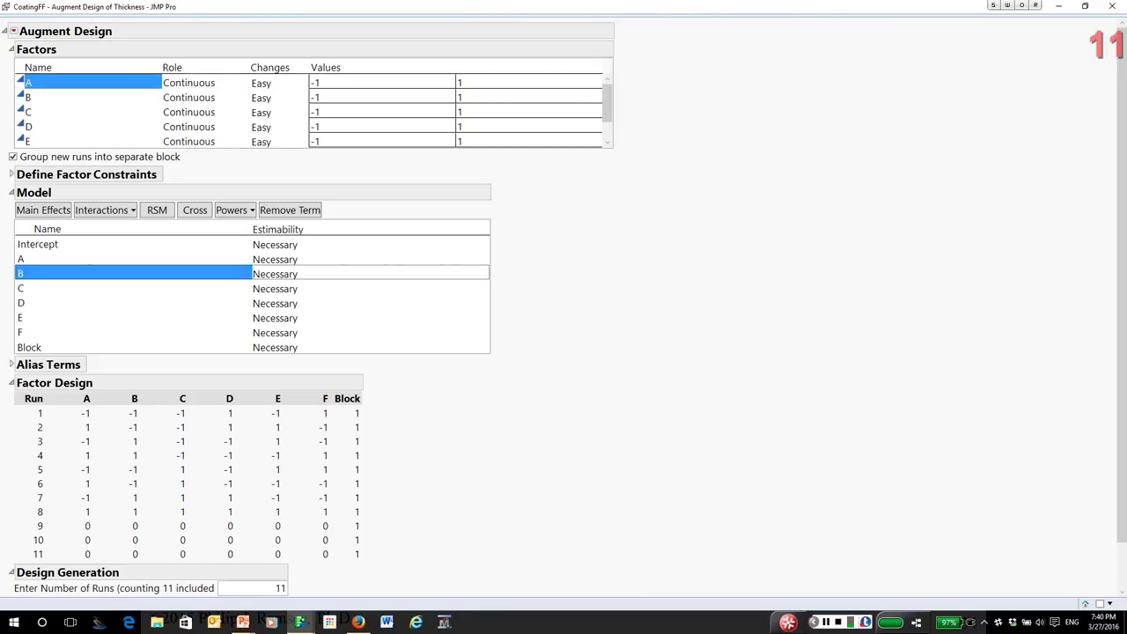
click(195, 209)
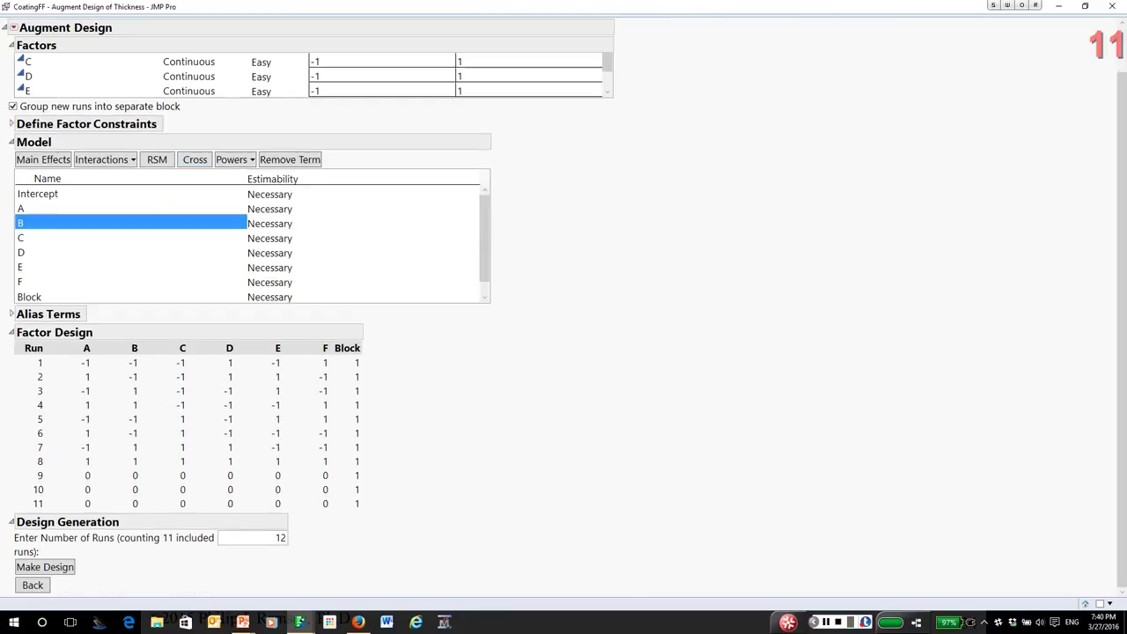
Add the B*C interaction by crossing factors A and C with effect B, and check the model term list
scroll(308, 317, up, 1)
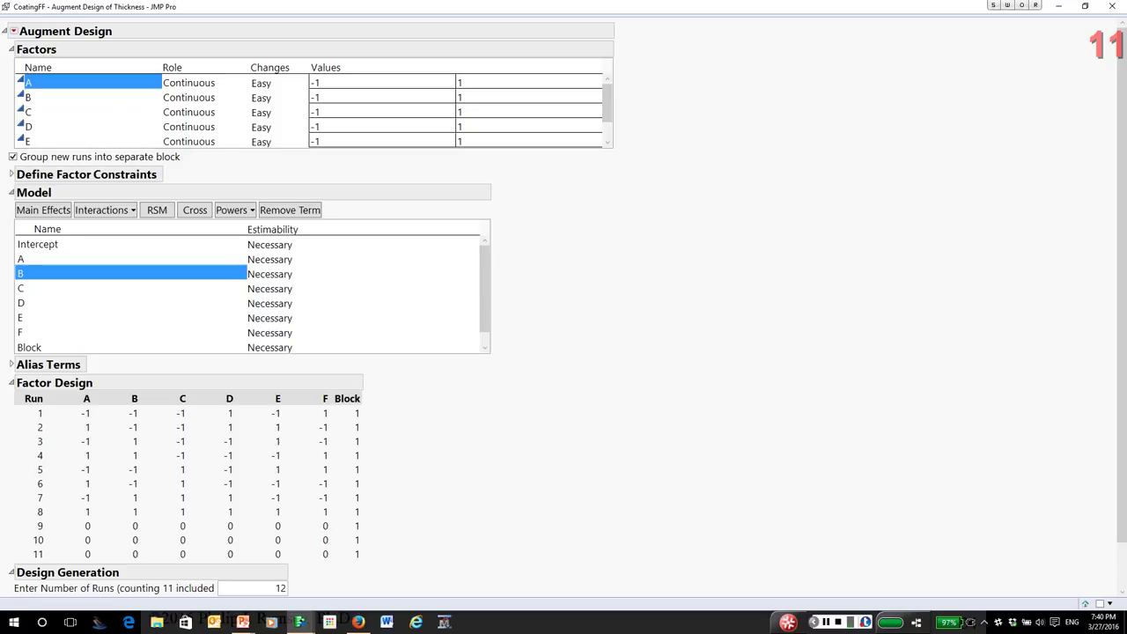
click(93, 126)
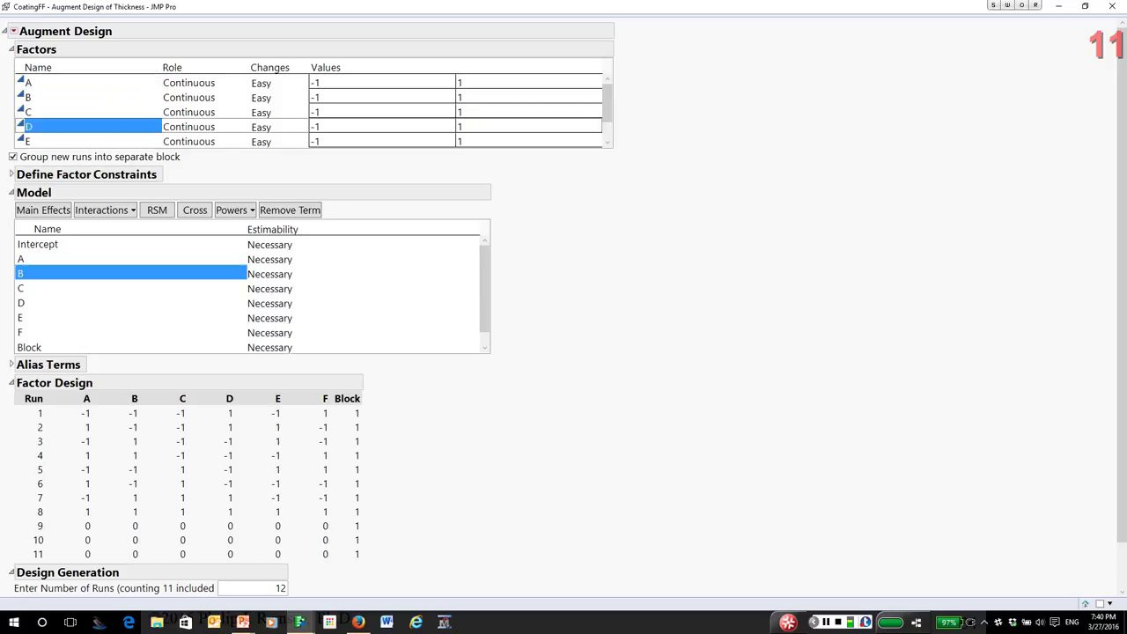
click(93, 83)
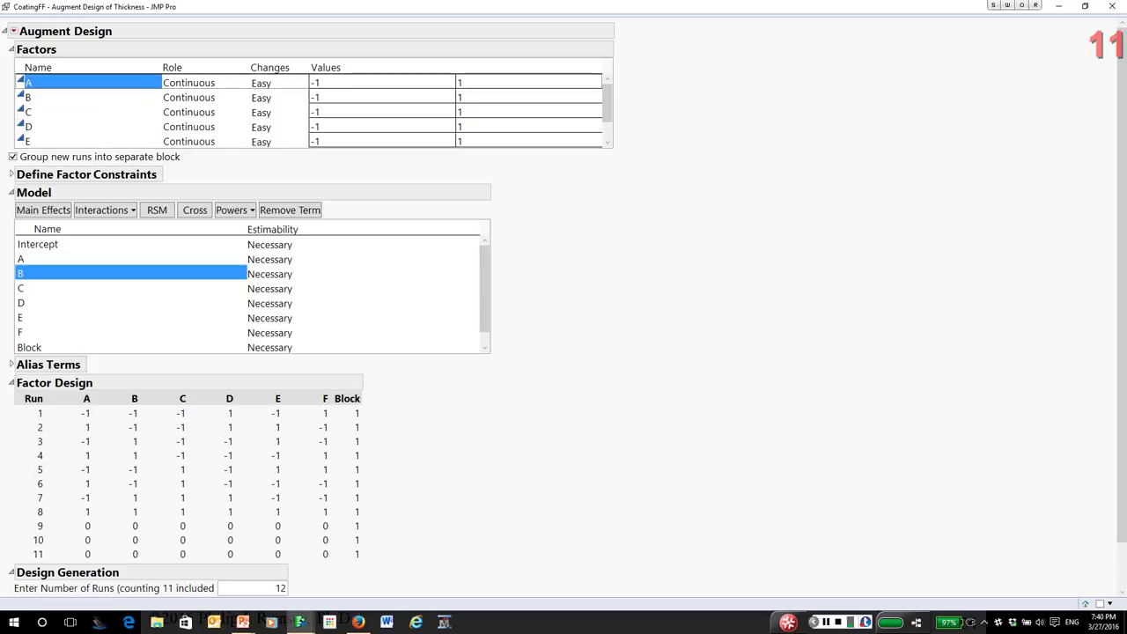
ctrl+click(93, 112)
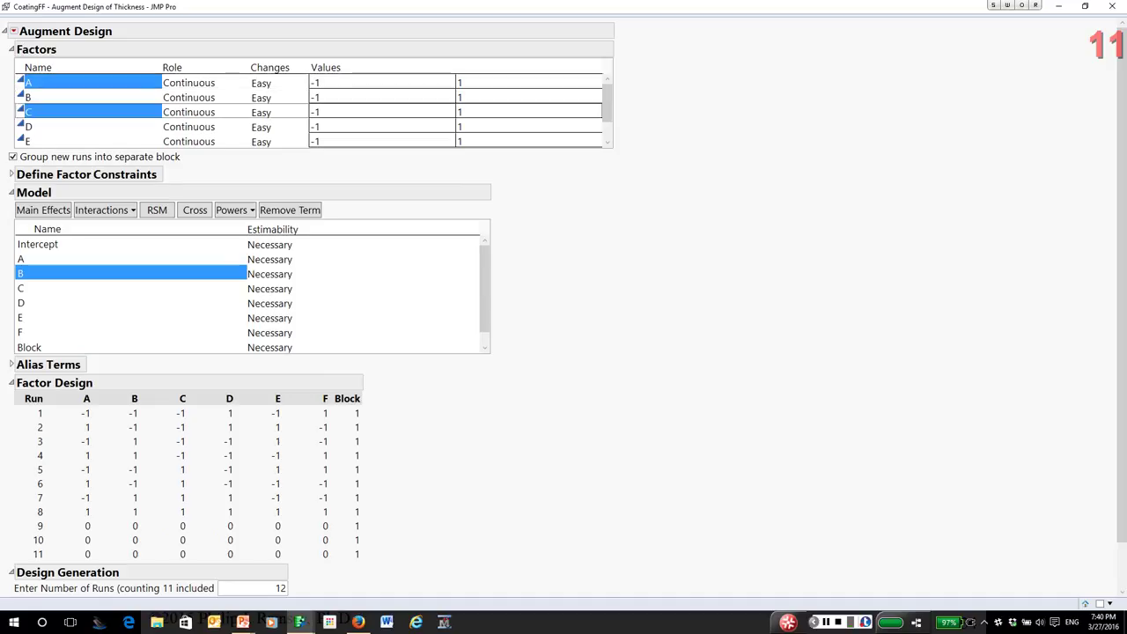
click(195, 209)
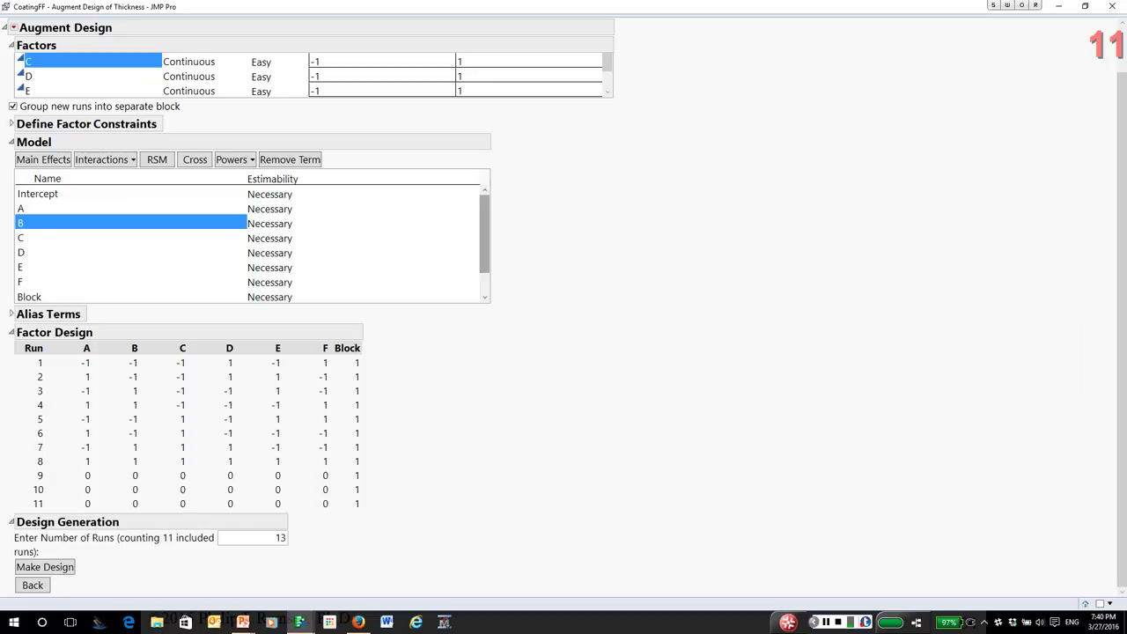
scroll(251, 245, down, 1)
scroll(251, 245, down, 1)
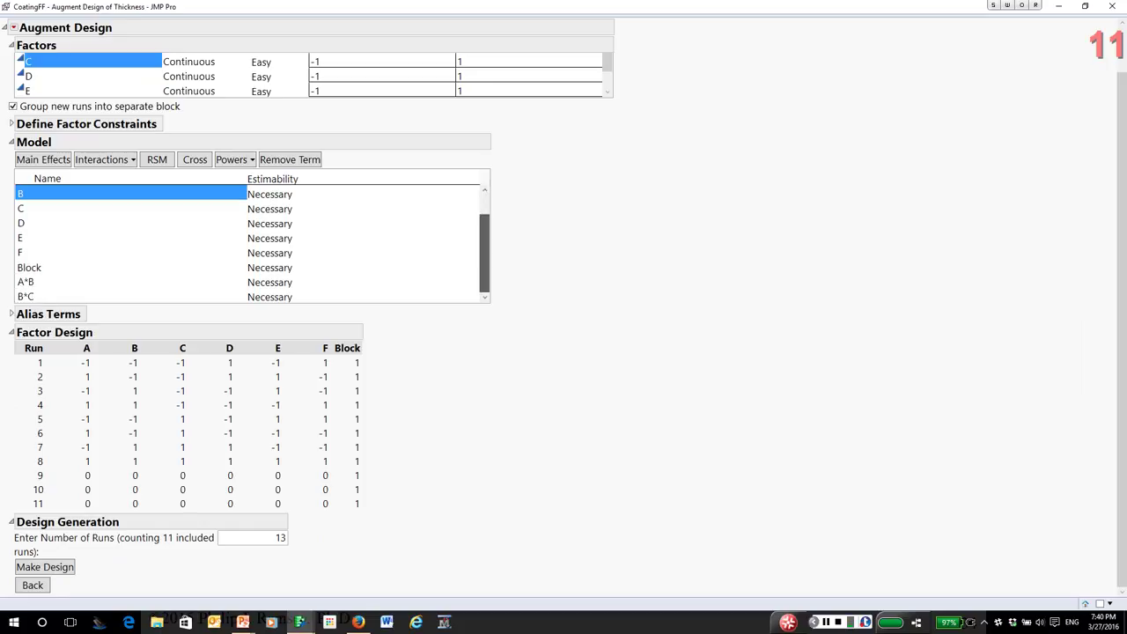
scroll(251, 245, up, 1)
scroll(251, 244, up, 1)
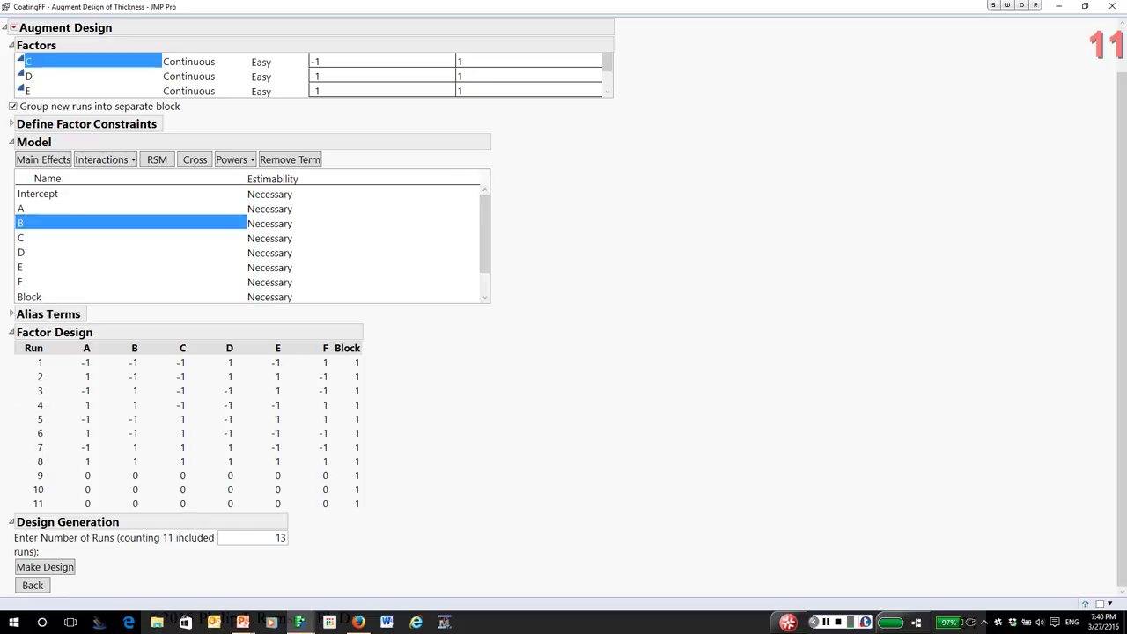
Add the D*E interaction by crossing factor D with effect E, and check the model term list
click(88, 91)
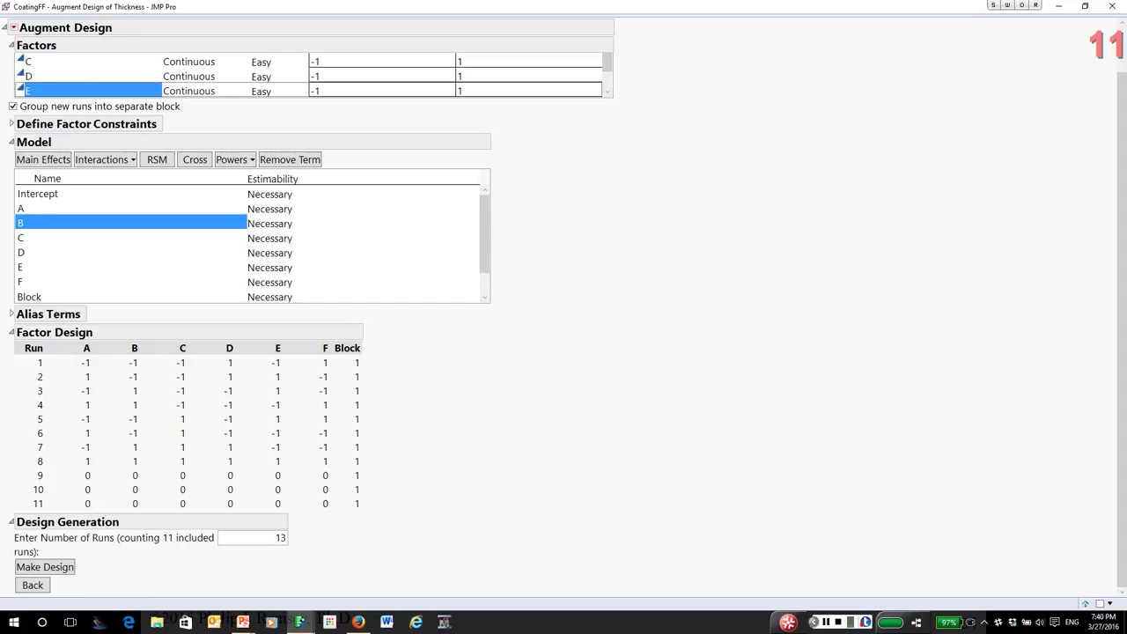
click(88, 76)
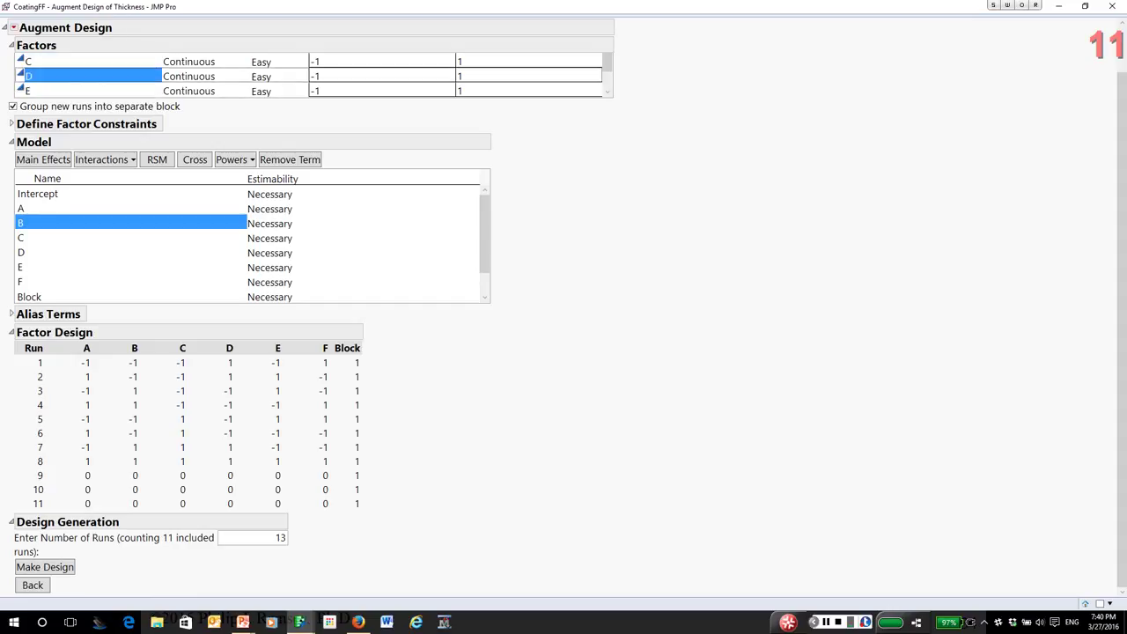
click(130, 266)
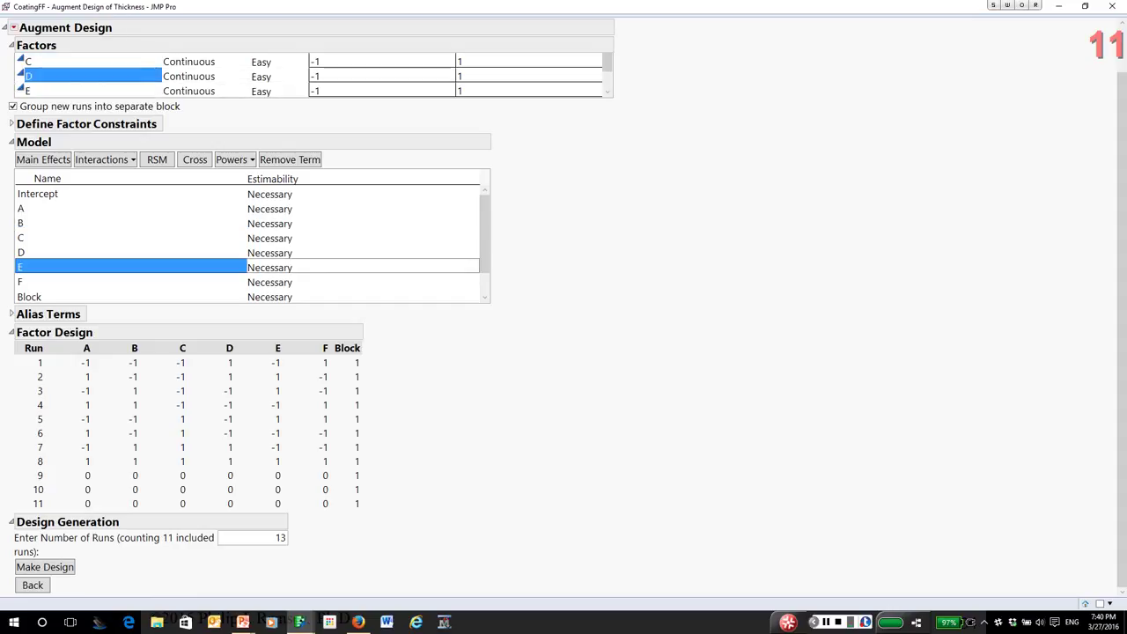
click(195, 160)
drag(484, 229, 484, 239)
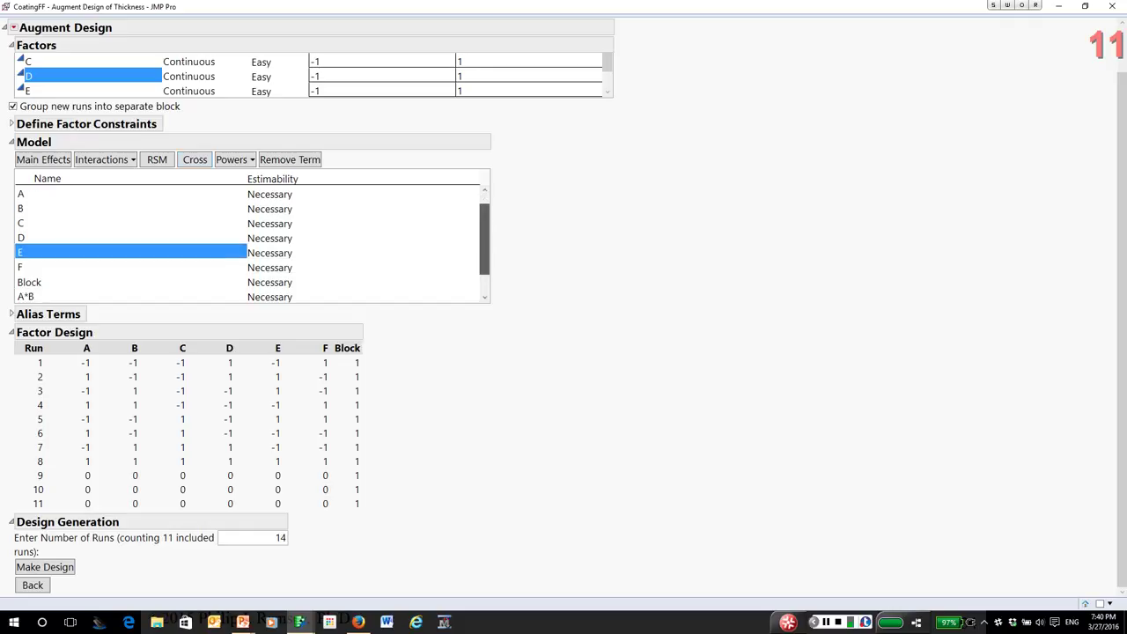
scroll(484, 237, down, 2)
scroll(252, 245, up, 3)
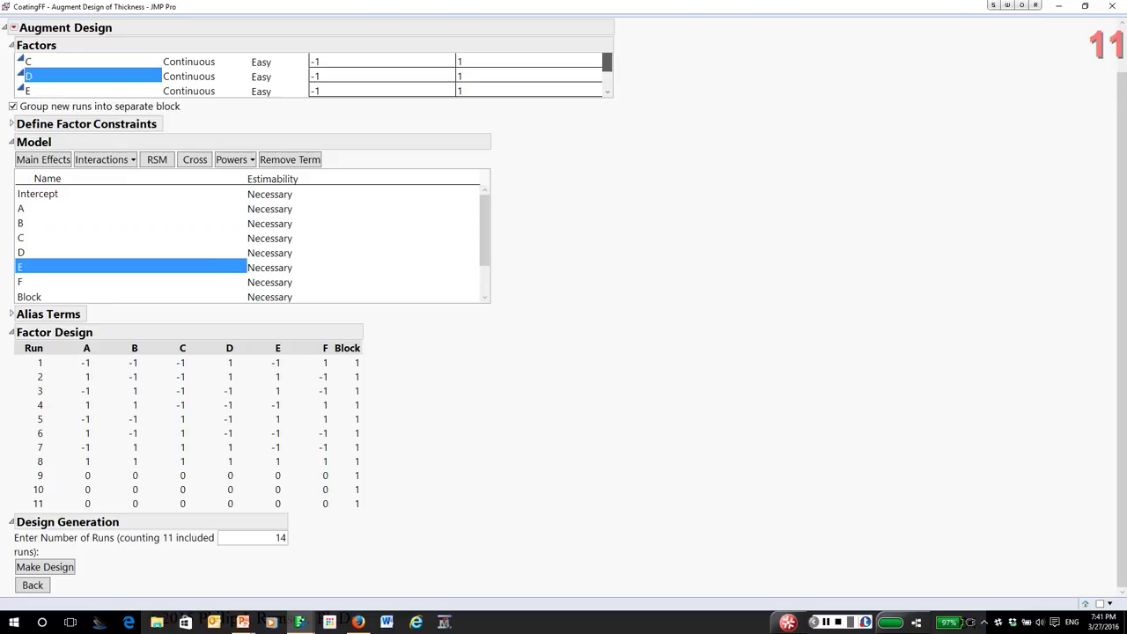
Add the E*F interaction by crossing factor E with effect F, and check the model term list
scroll(607, 75, down, 1)
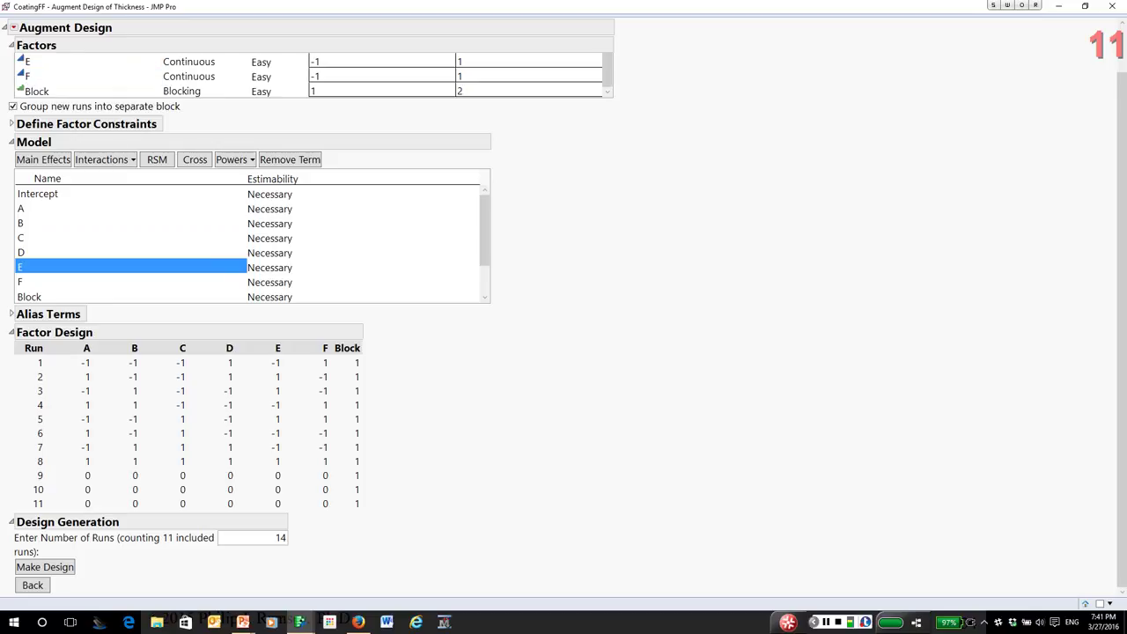
click(27, 62)
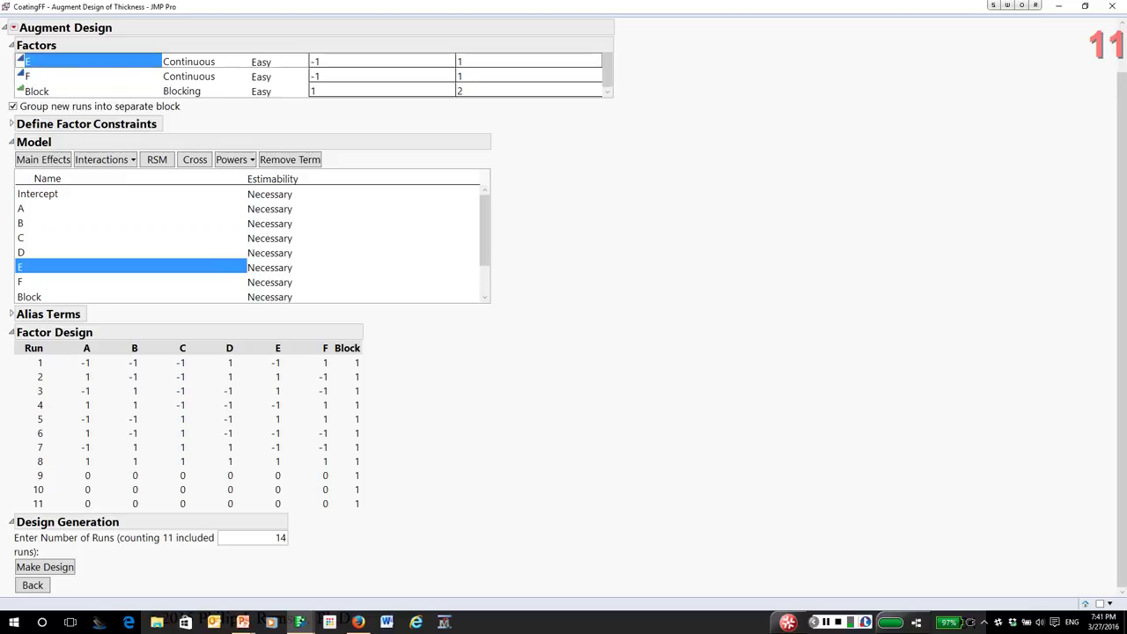
ctrl+click(20, 282)
ctrl+click(20, 266)
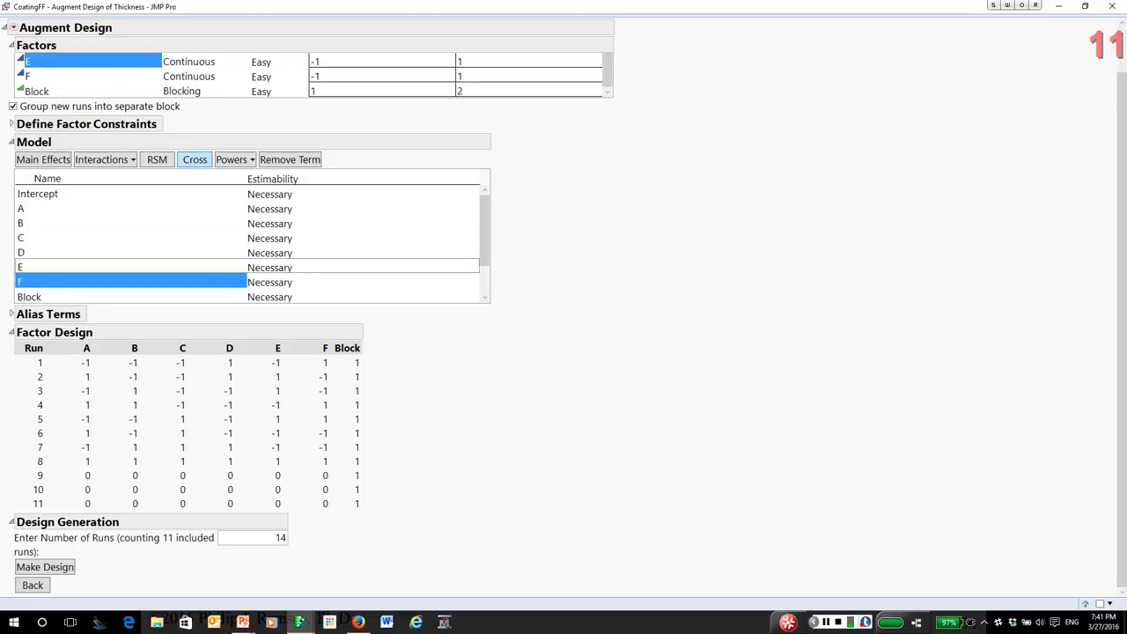
click(195, 159)
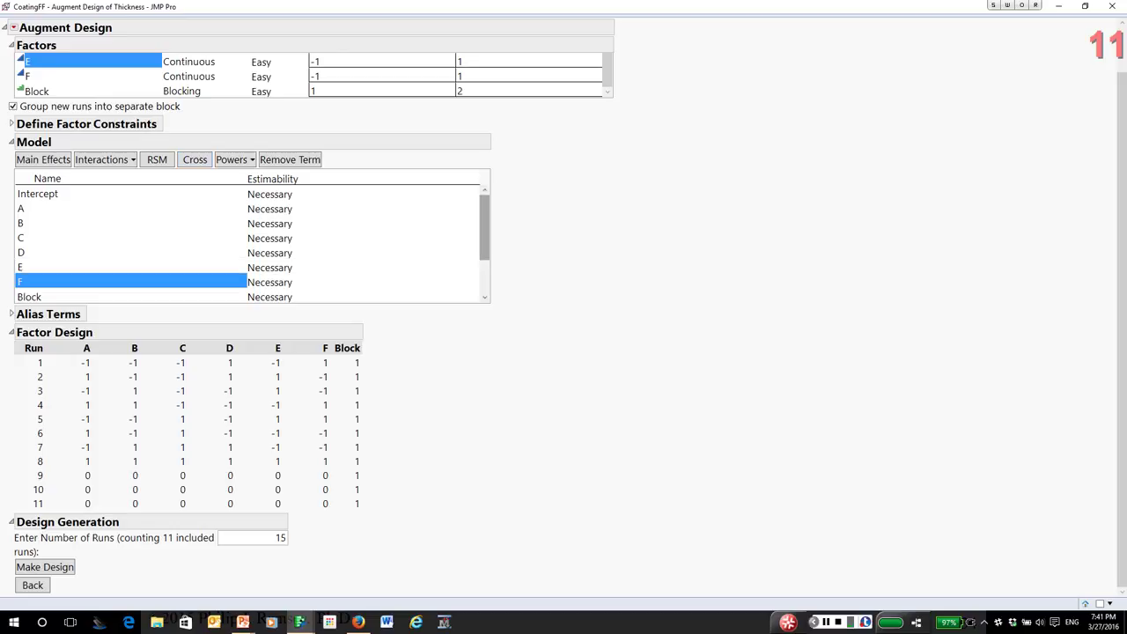
drag(485, 227, 484, 236)
scroll(484, 233, down, 3)
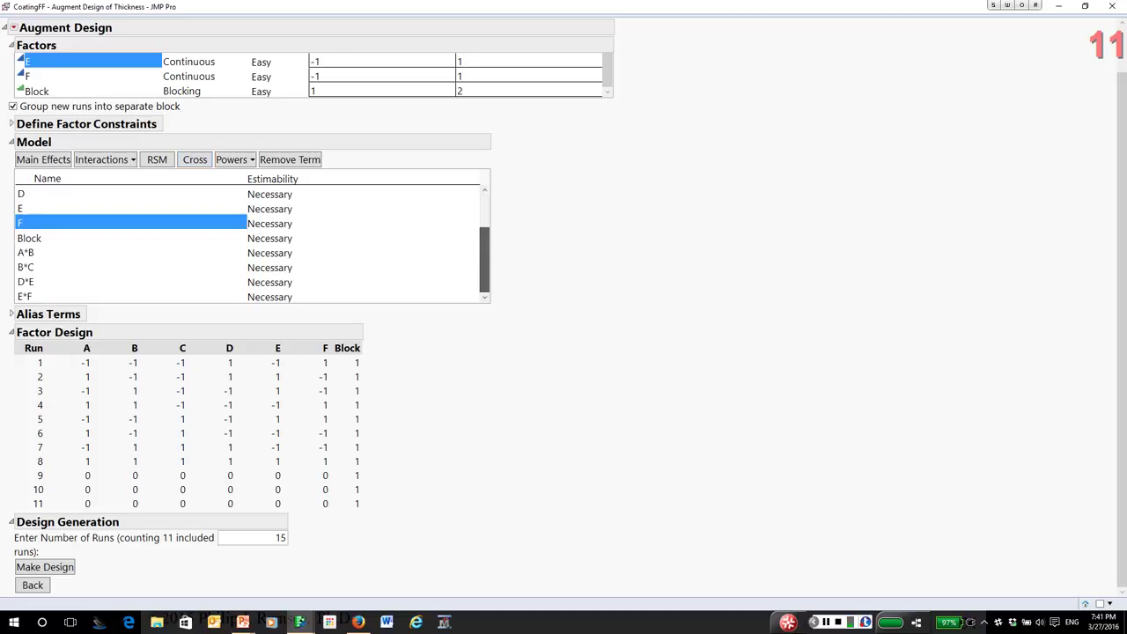
scroll(484, 233, up, 4)
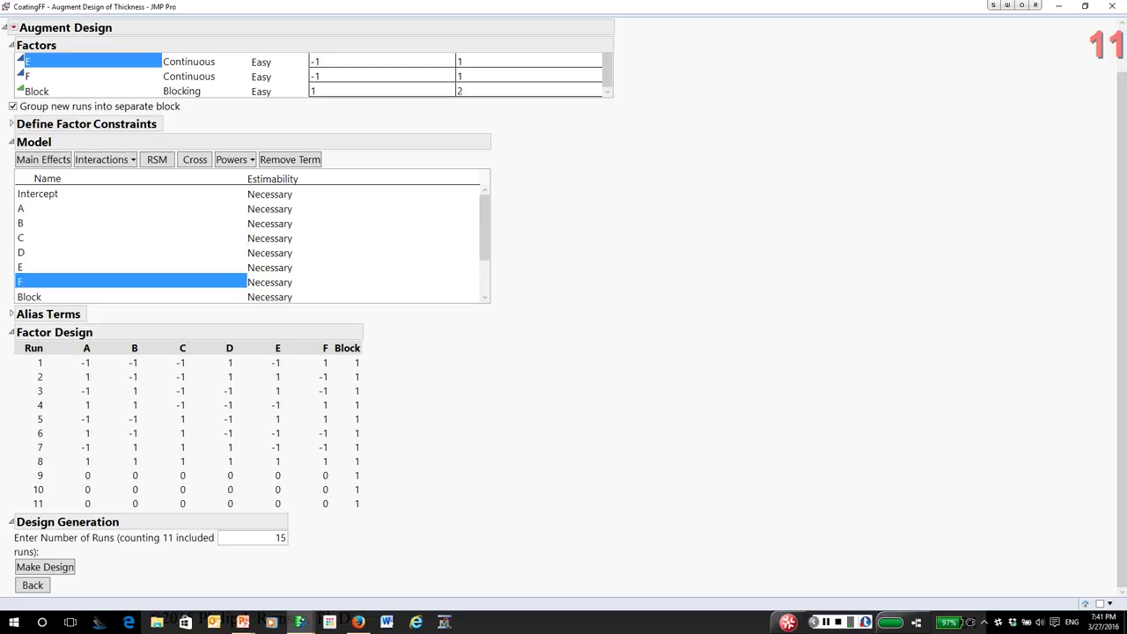
Cross factor E with effect E in the model, and display the runs of the generated augmented design
click(130, 267)
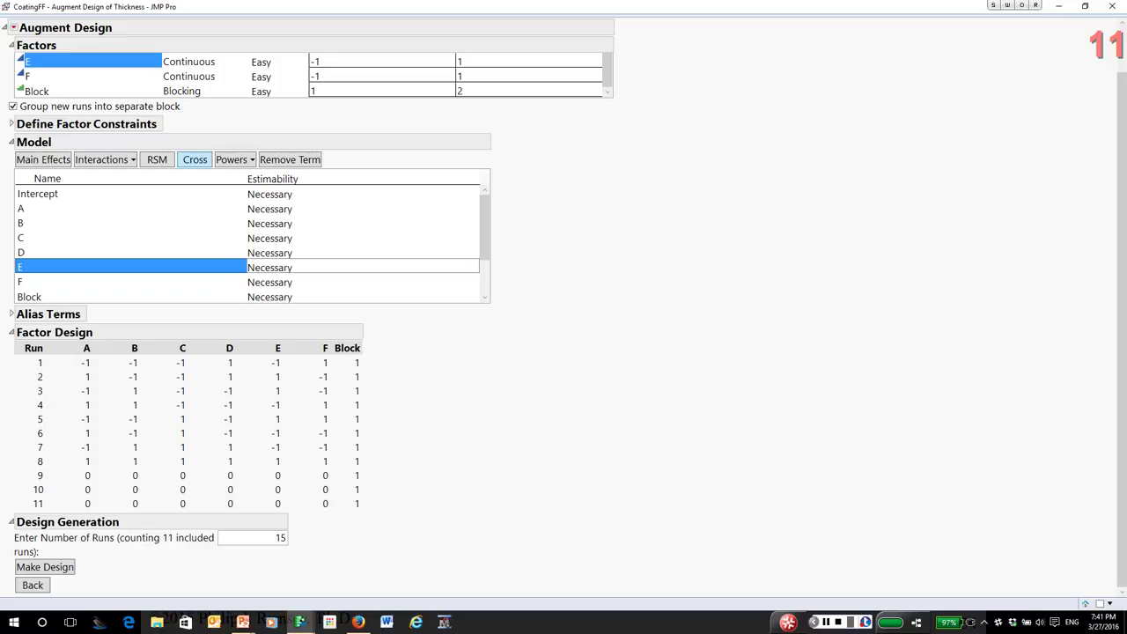
click(194, 160)
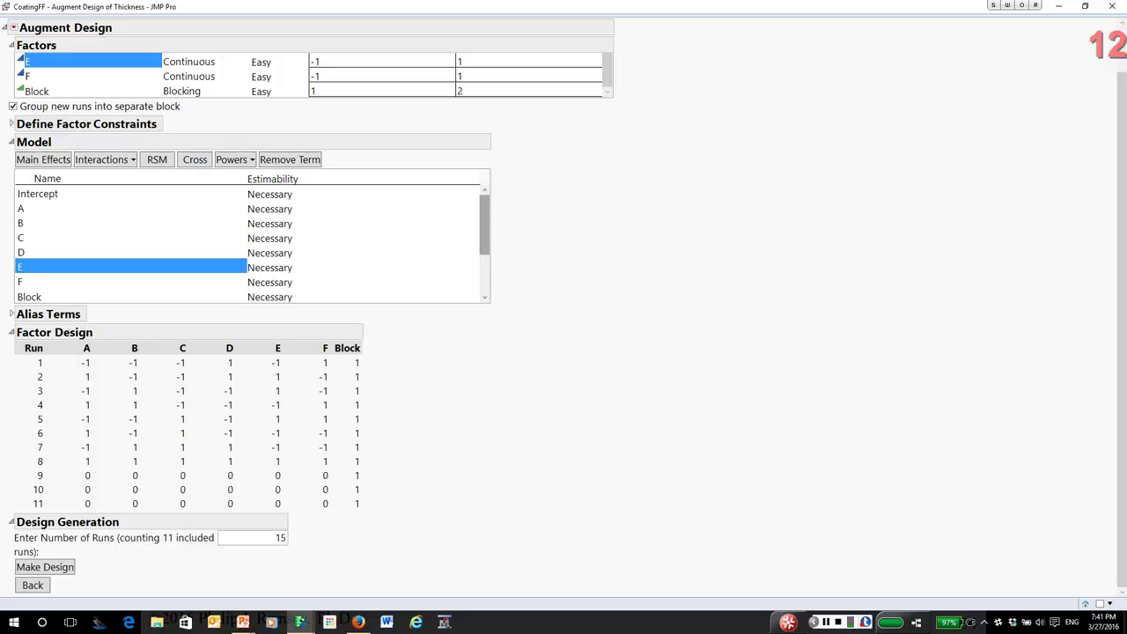
drag(484, 224, 484, 263)
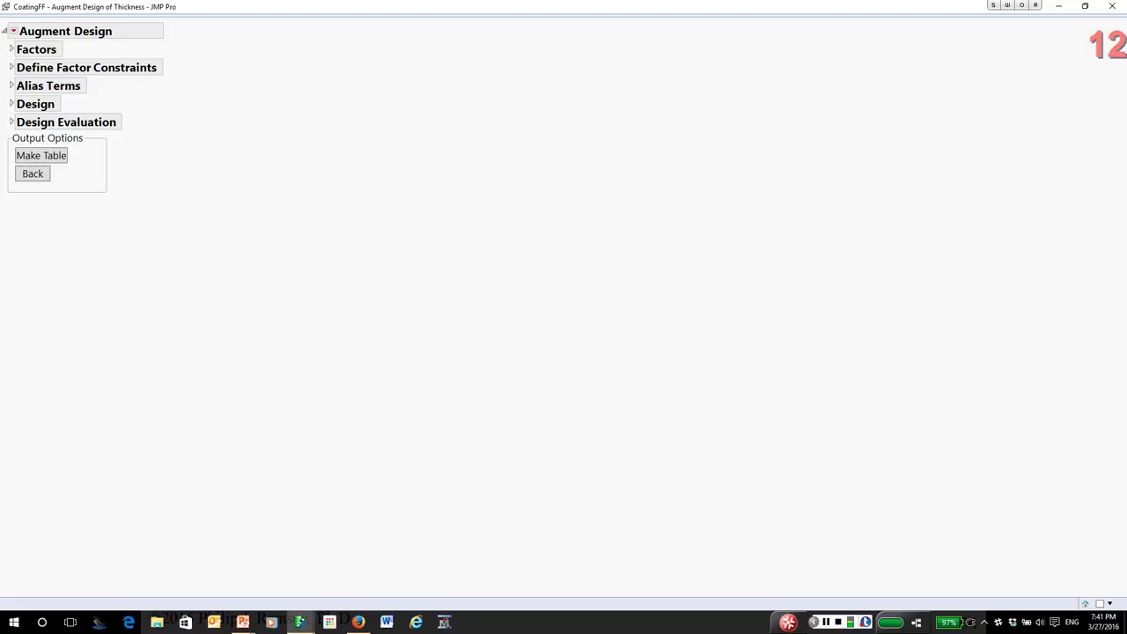
click(12, 103)
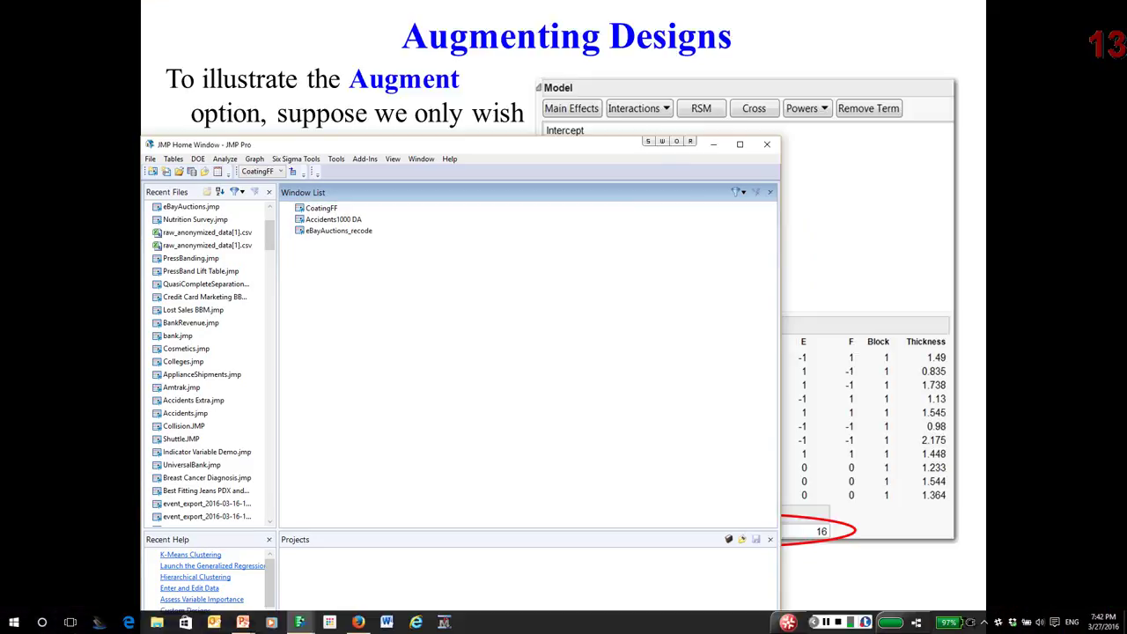
Start a new Screening Design with seven continuous factors and proceed to choosing the screening type
drag(457, 144, 524, 25)
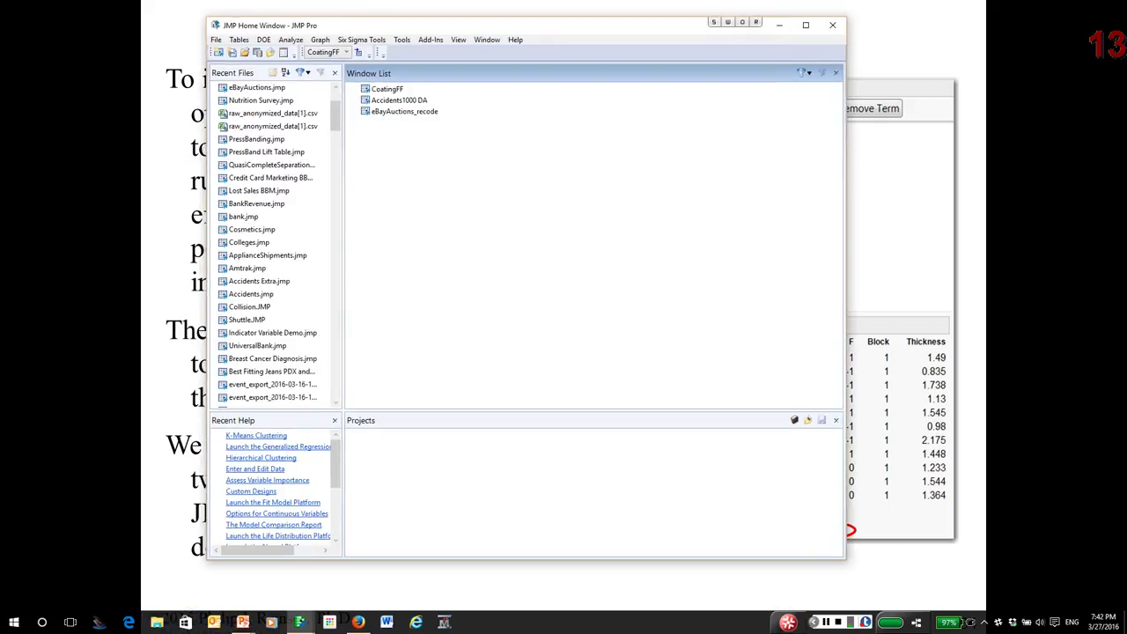
click(263, 39)
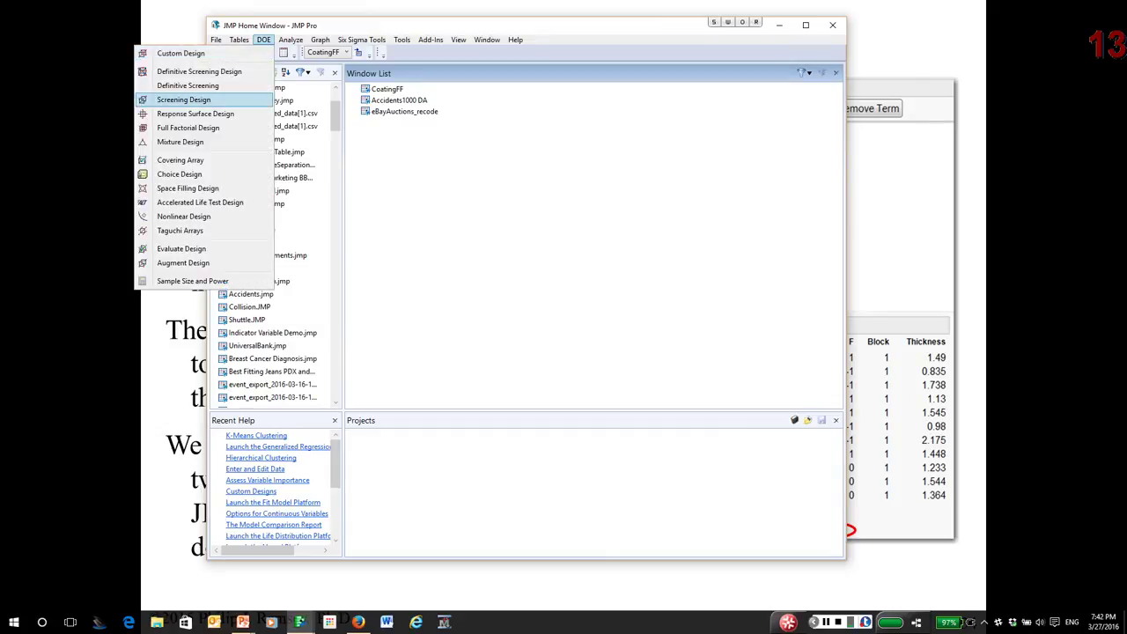
click(202, 99)
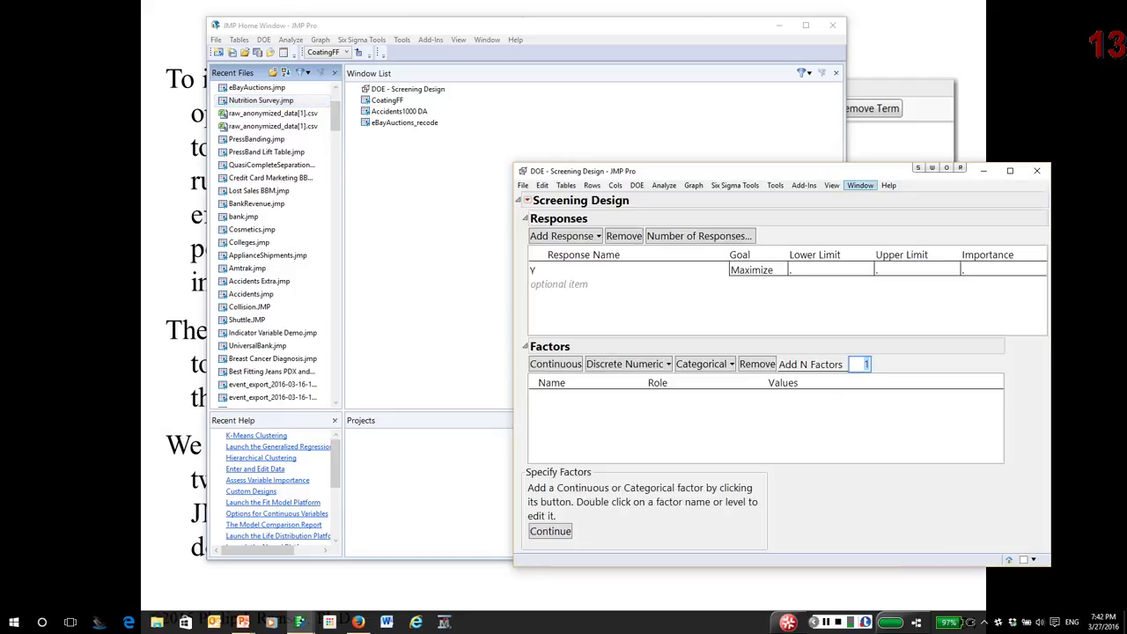
drag(704, 171, 517, 85)
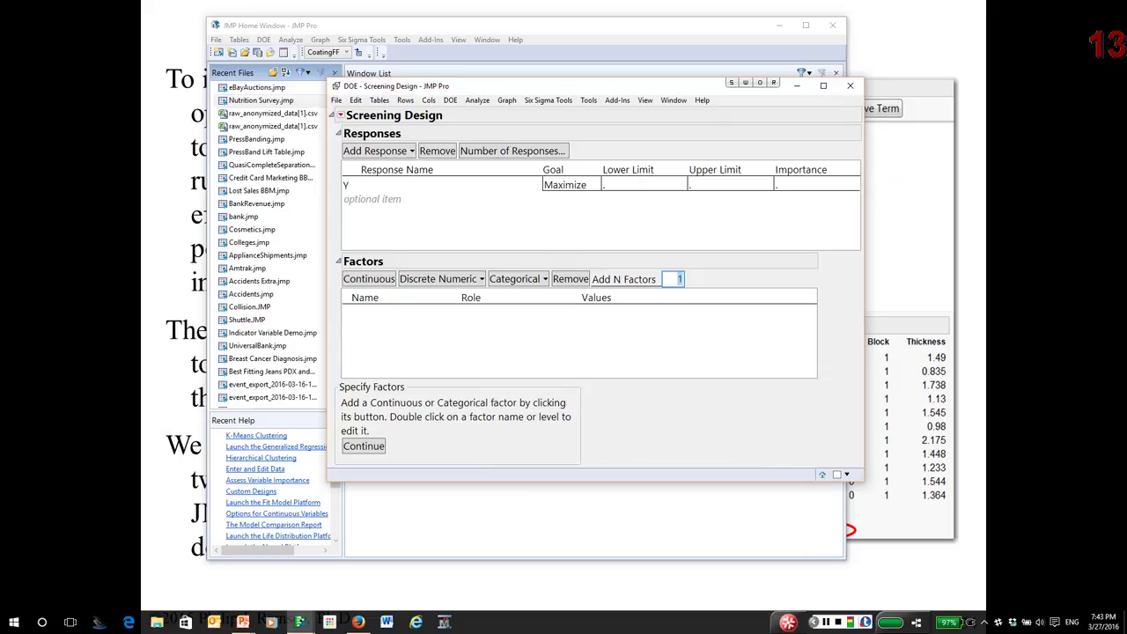
text(7)
click(367, 278)
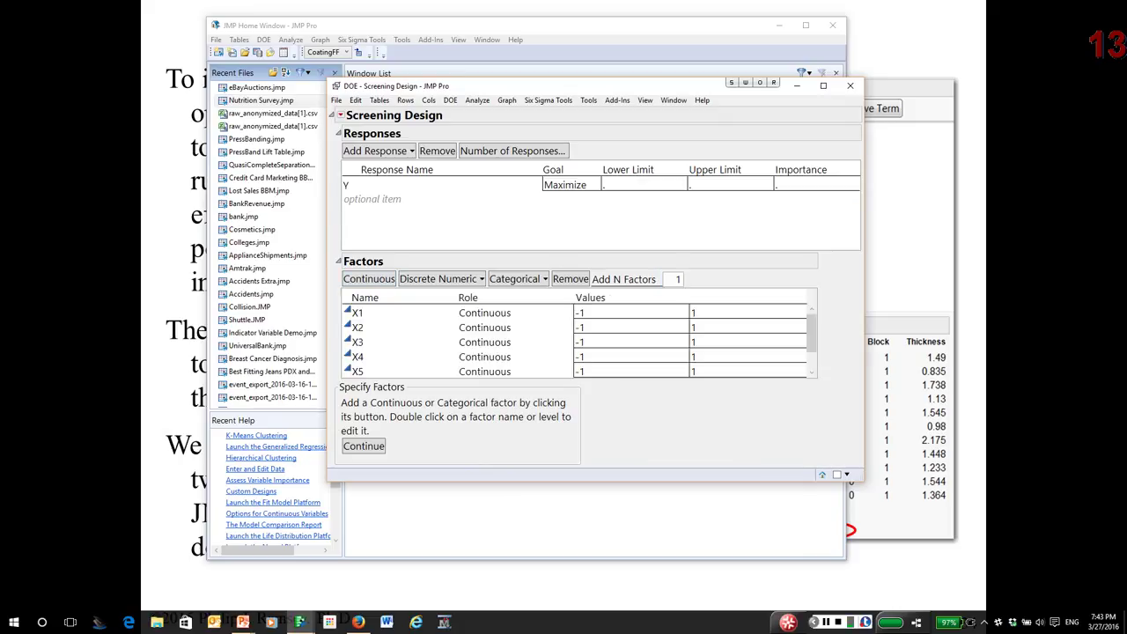
click(362, 446)
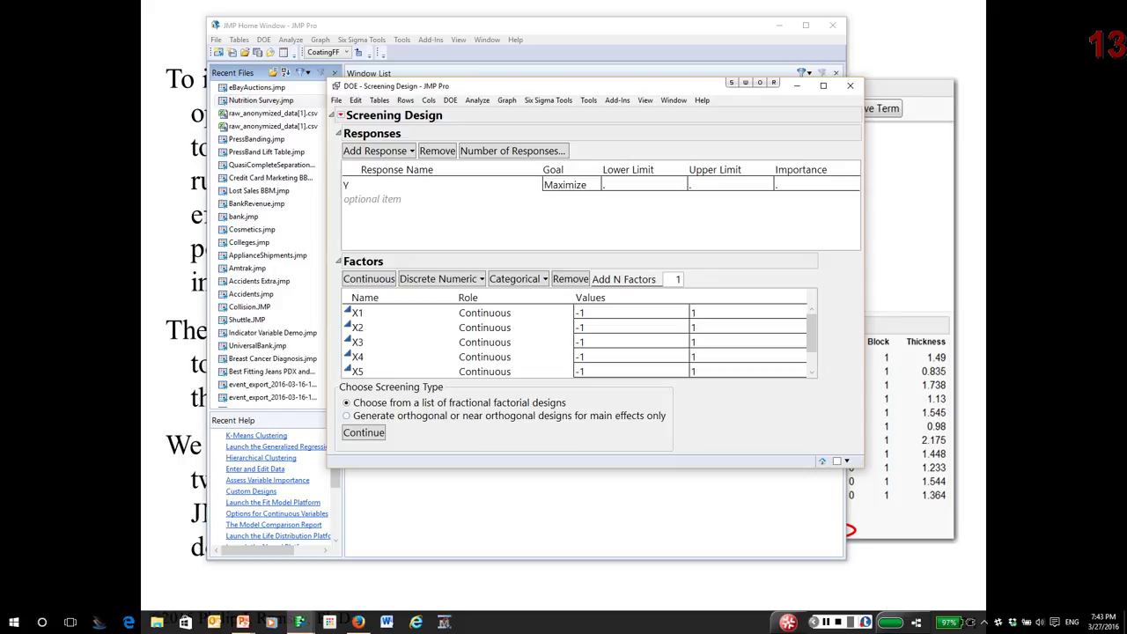
Choose from the list of fractional factorial designs and continue with the 8-run Fractional Factorial for main effects only
mouse_move(337, 396)
mouse_down()
mouse_move(384, 414)
mouse_move(411, 402)
mouse_up()
key(Escape)
key(Return)
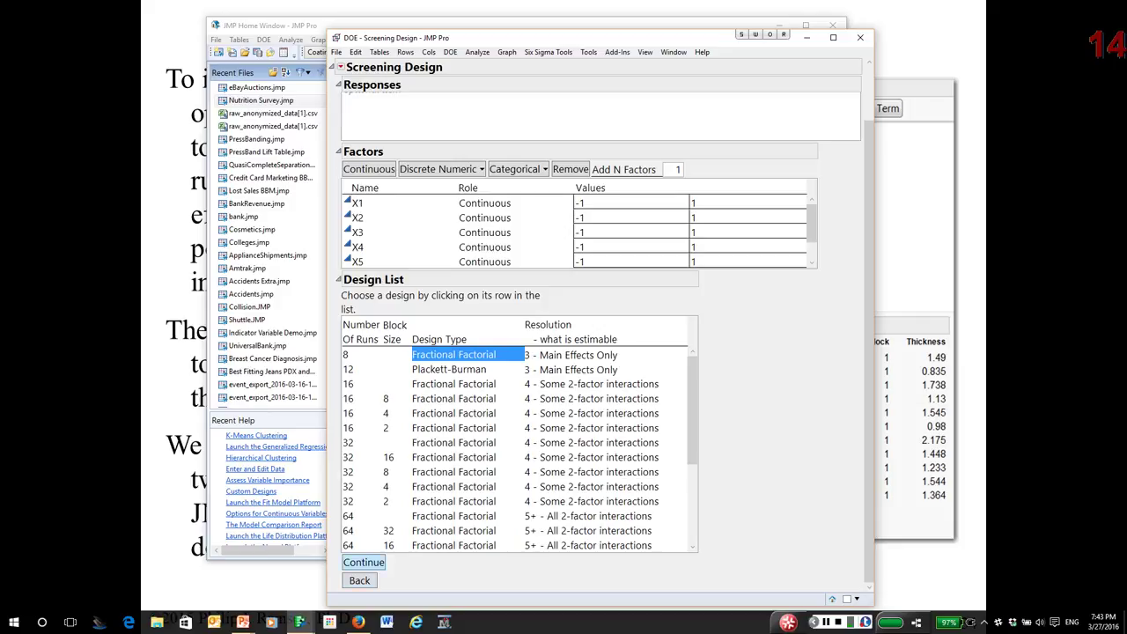
click(363, 561)
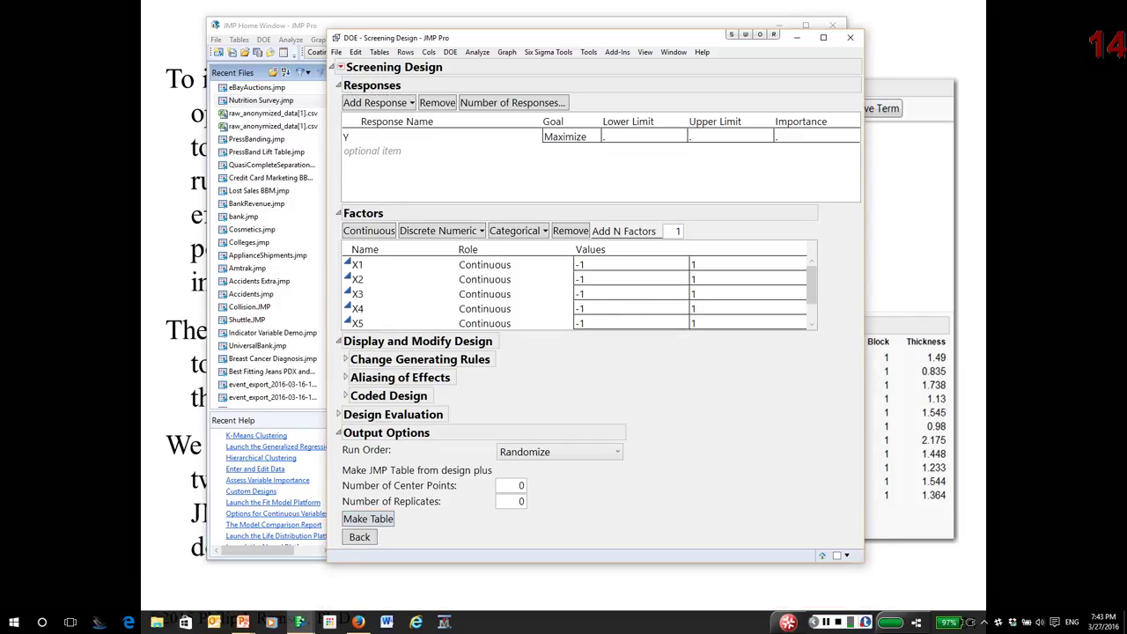
Examine the aliasing of effects and the generating rules of the 8-run fractional factorial design
click(345, 377)
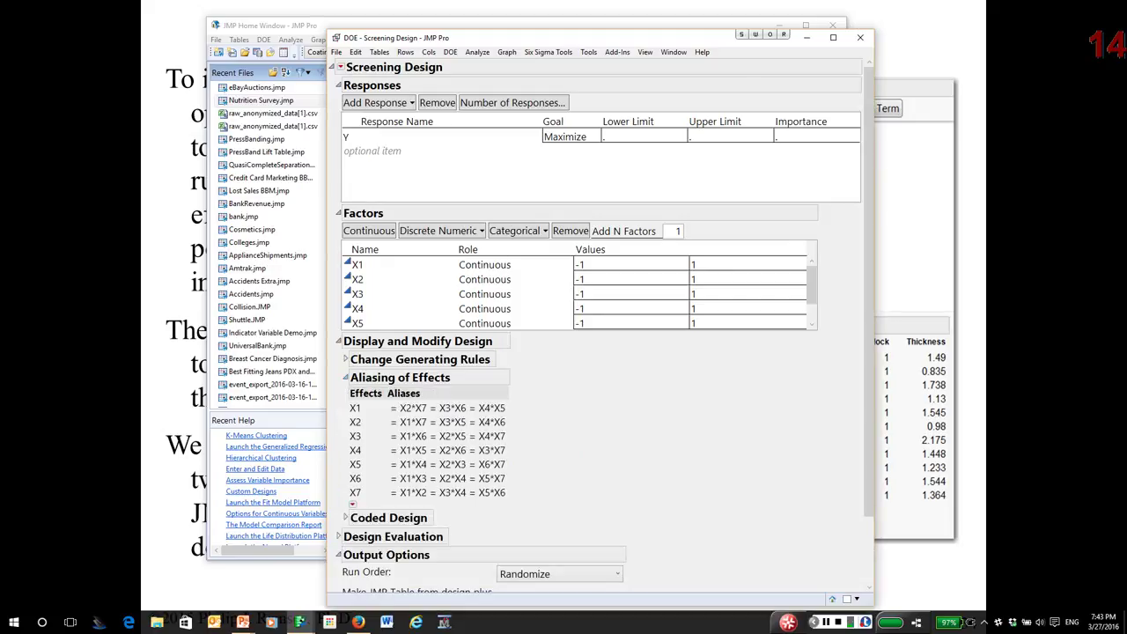
mouse_move(560, 434)
mouse_down()
mouse_move(309, 431)
mouse_move(399, 518)
mouse_move(425, 403)
mouse_up()
key(Escape)
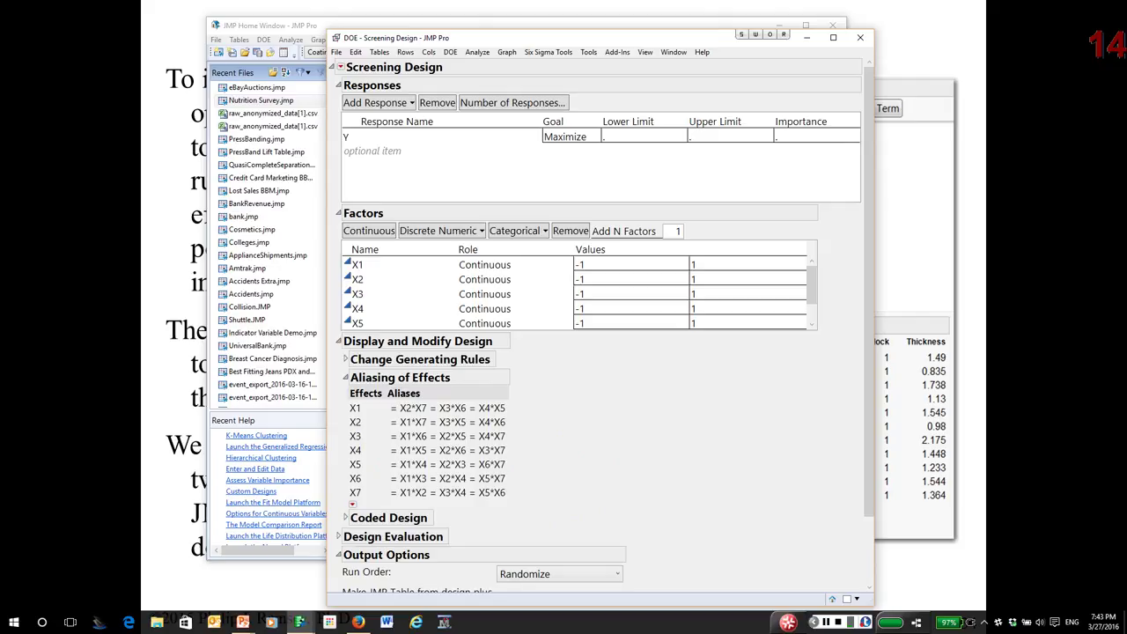
click(345, 359)
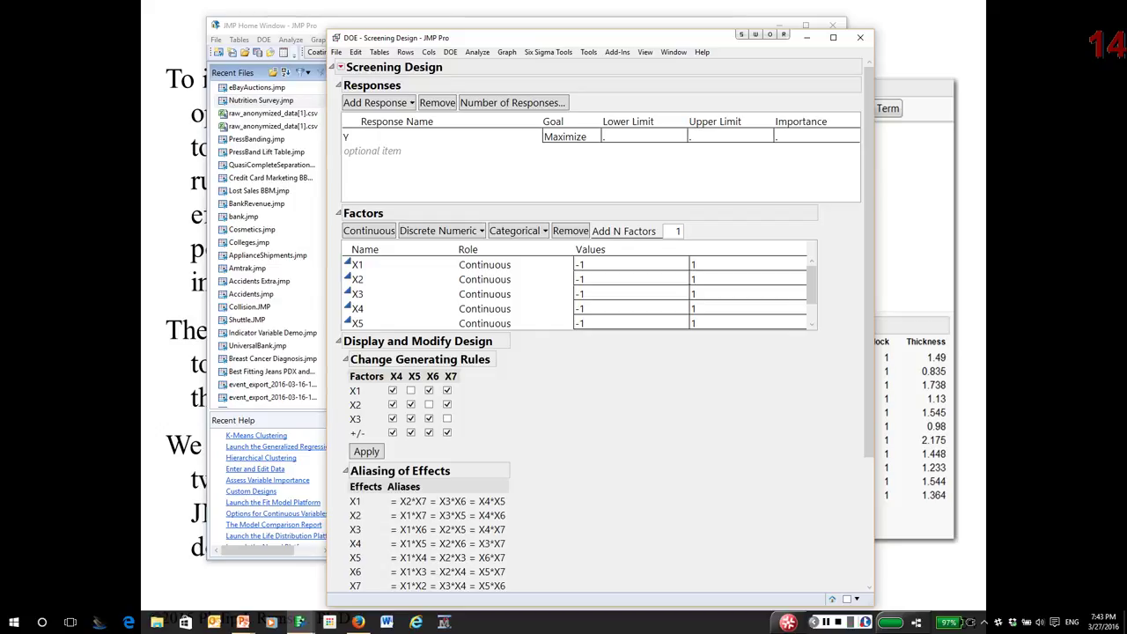
scroll(599, 352, down, 2)
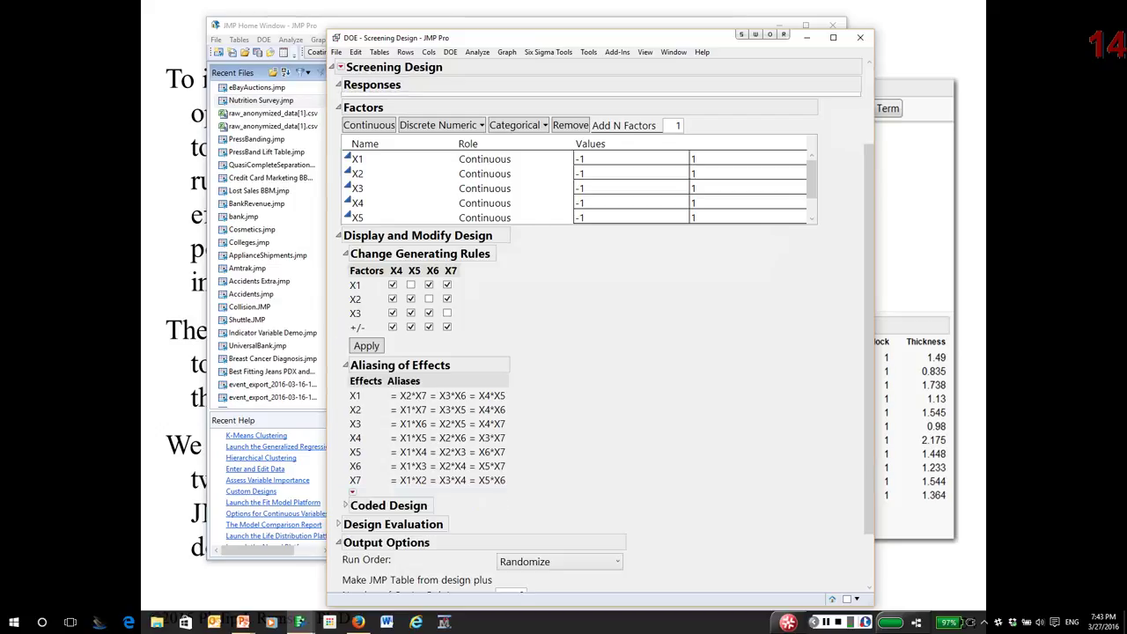
scroll(599, 335, down, 2)
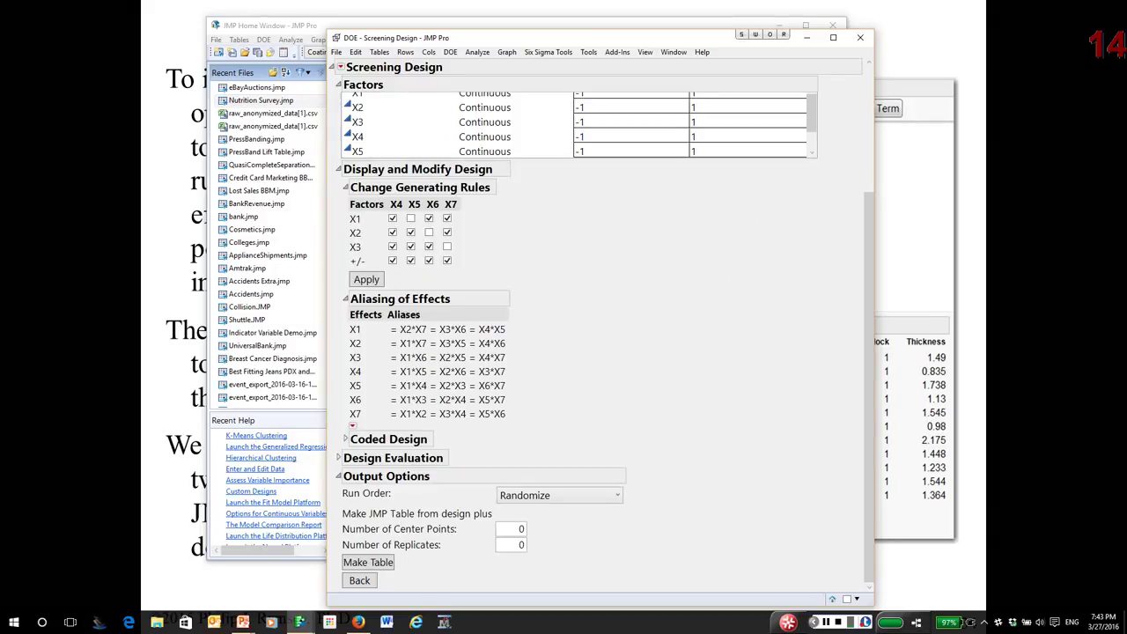
Return to the design list and choose the unblocked 16-run Fractional Factorial design with some 2-factor interactions
click(360, 580)
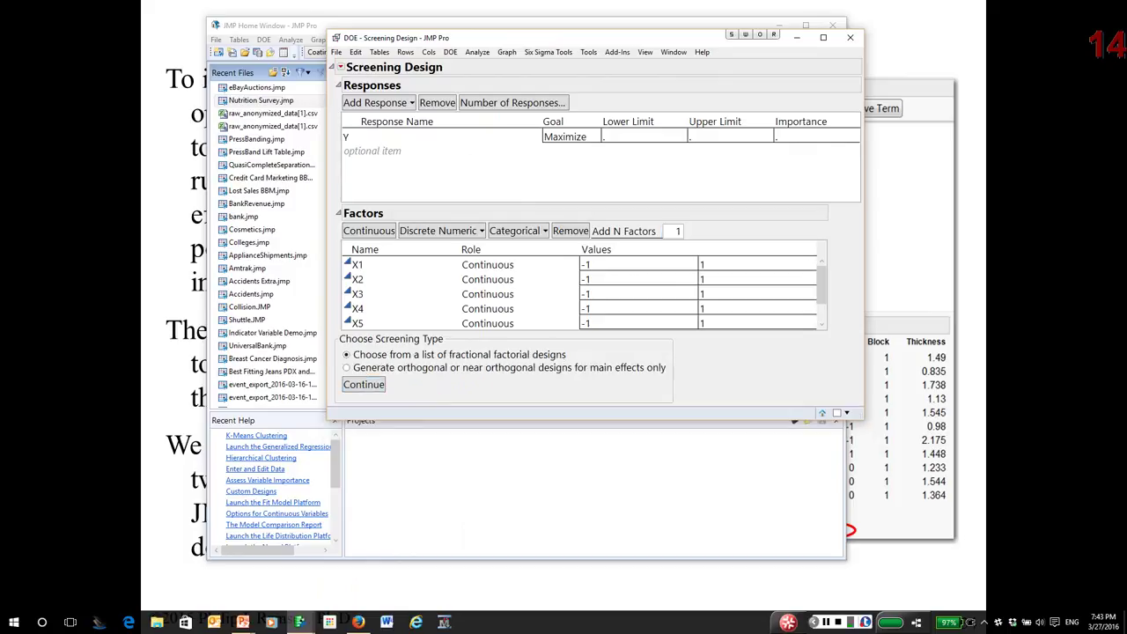
click(363, 384)
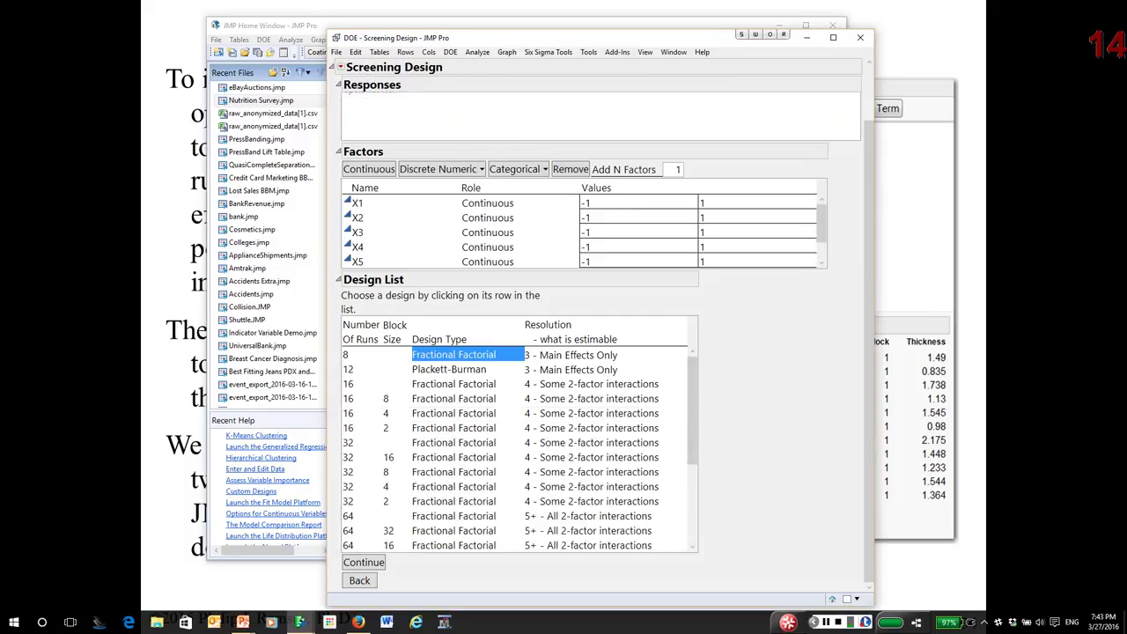
click(454, 384)
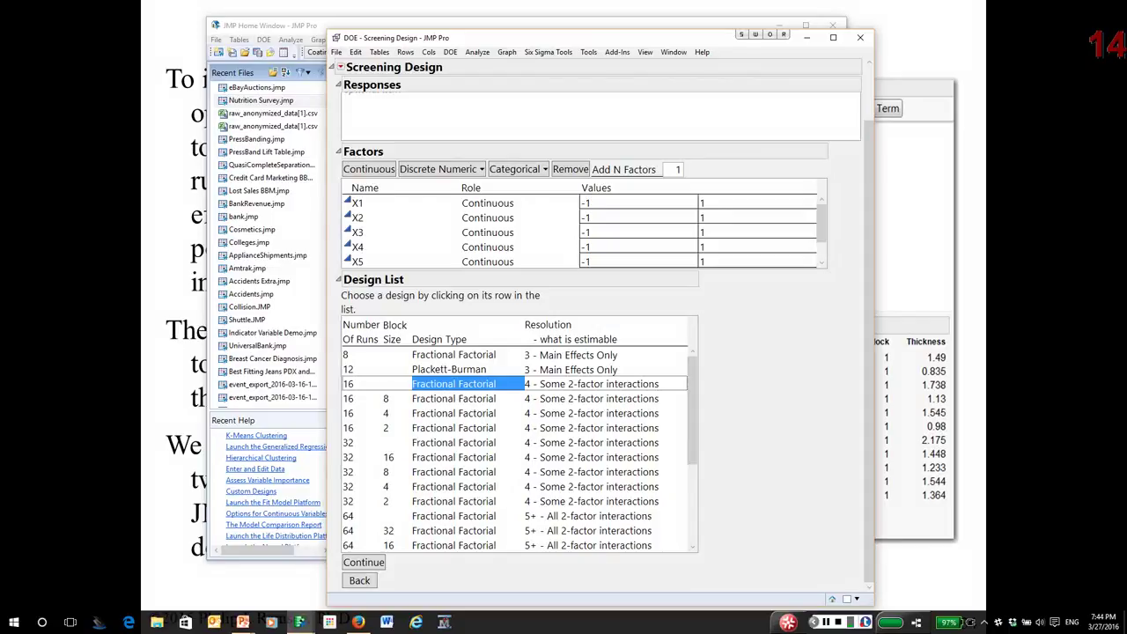
mouse_move(722, 363)
mouse_down()
mouse_move(514, 398)
mouse_move(591, 343)
mouse_up()
key(Escape)
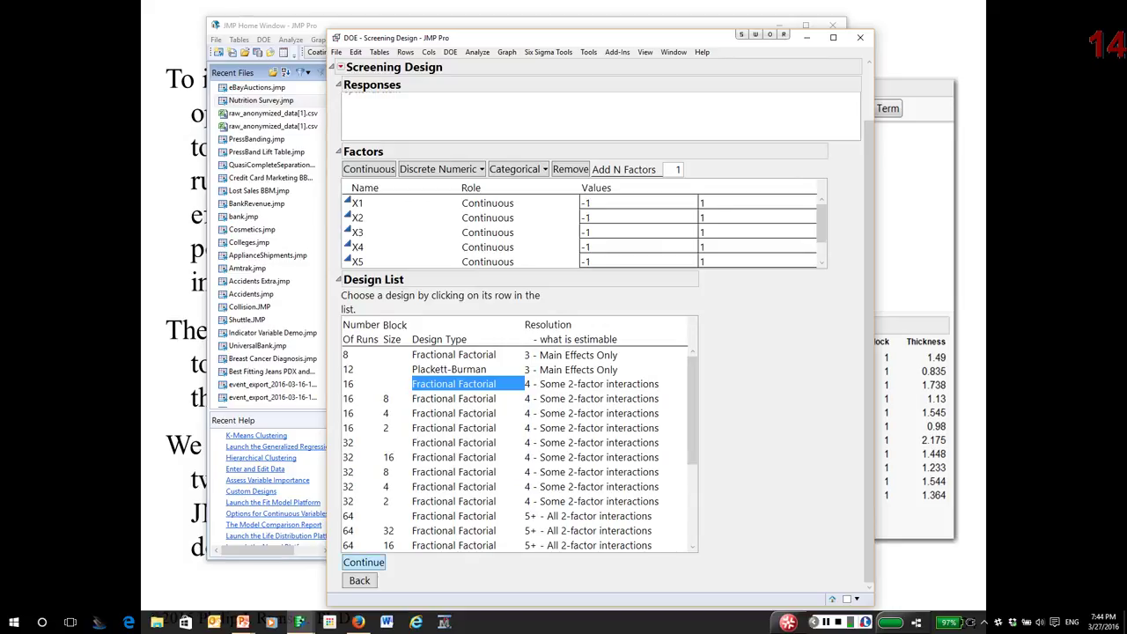
click(363, 562)
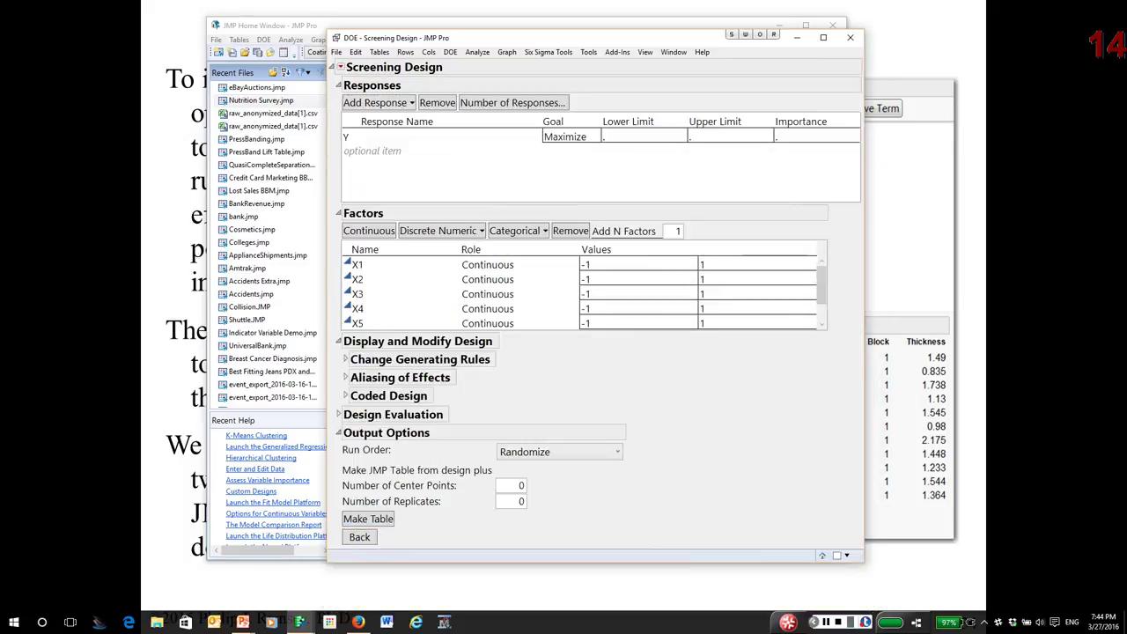
Examine the aliasing of two-factor interactions in the 16-run fractional factorial design
click(345, 377)
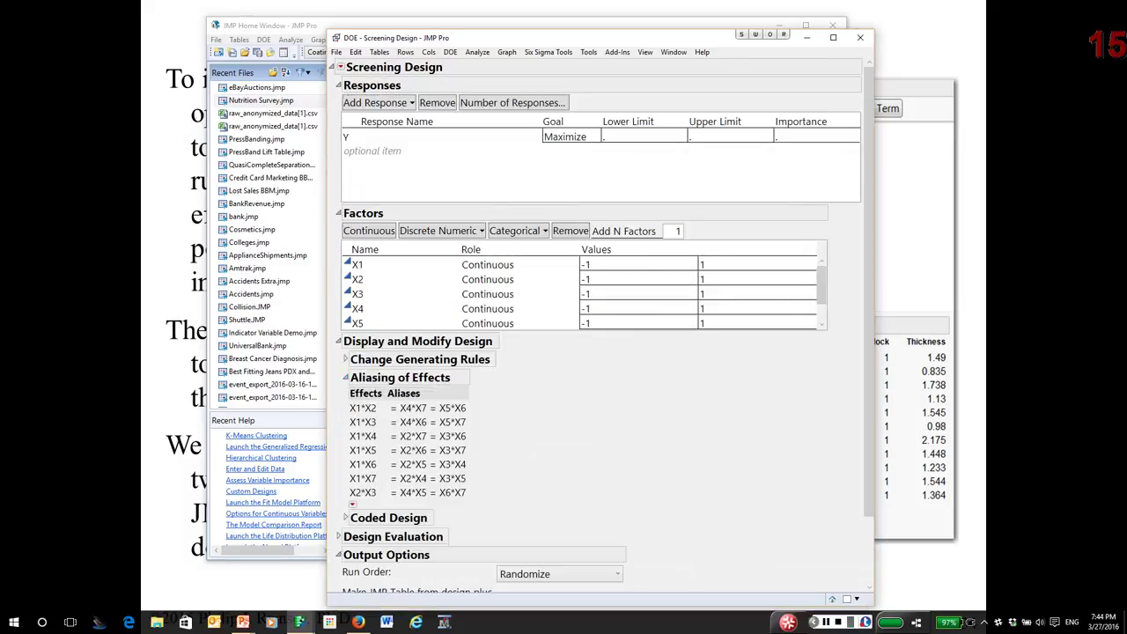
mouse_move(548, 447)
mouse_down()
mouse_move(327, 386)
mouse_move(461, 381)
mouse_move(445, 379)
mouse_up()
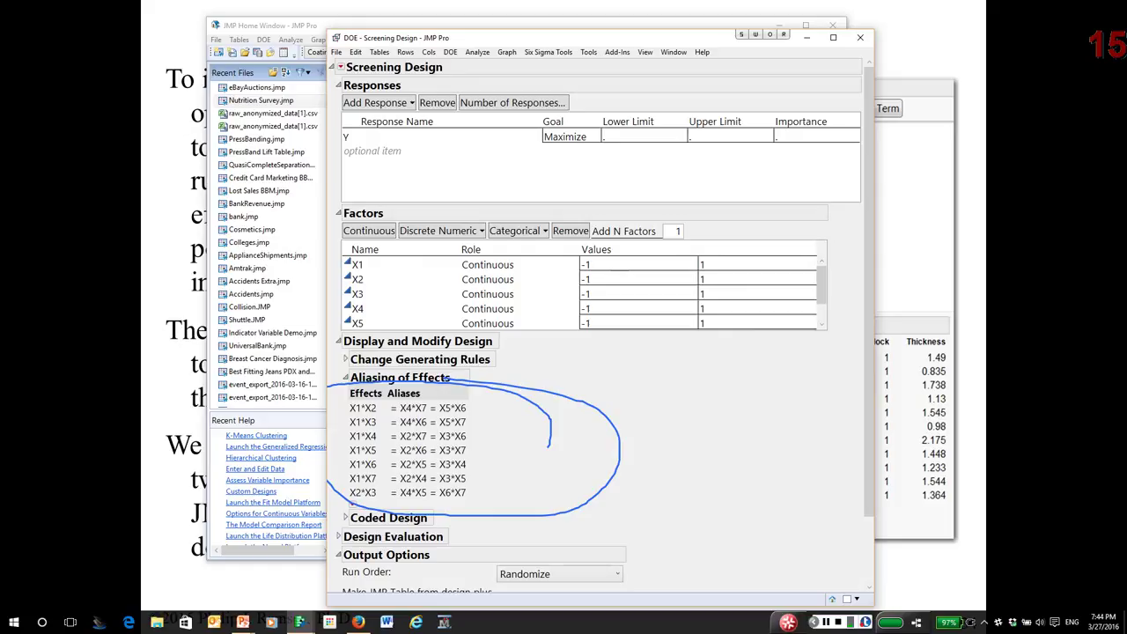
key(Escape)
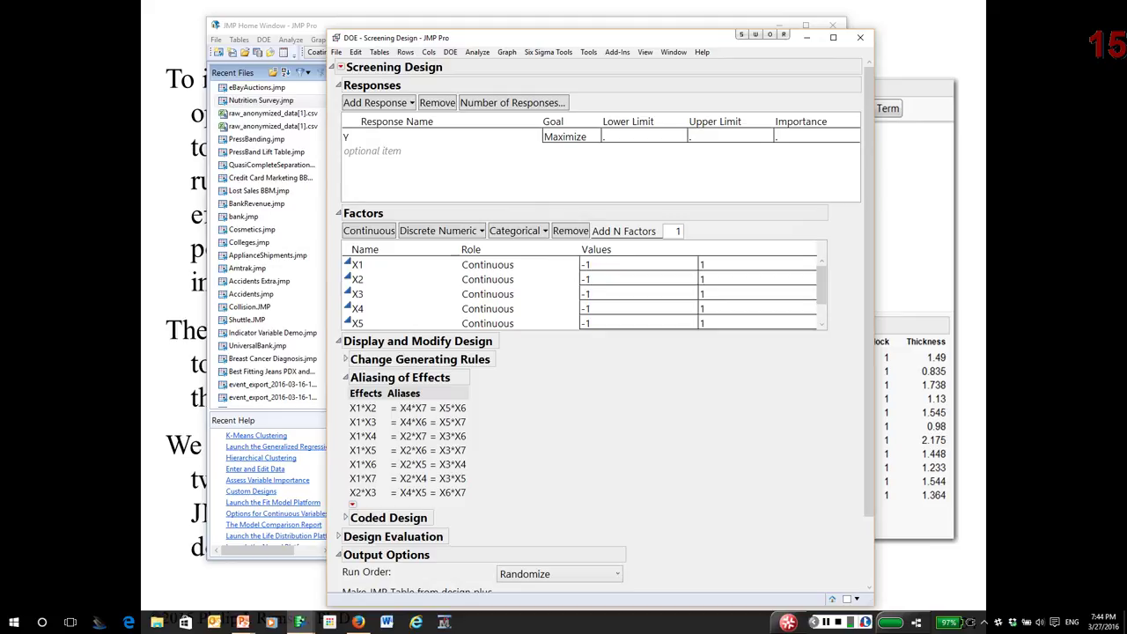
Set the number of center points to 3 and make the data table for the 16-run design
scroll(600, 352, down, 2)
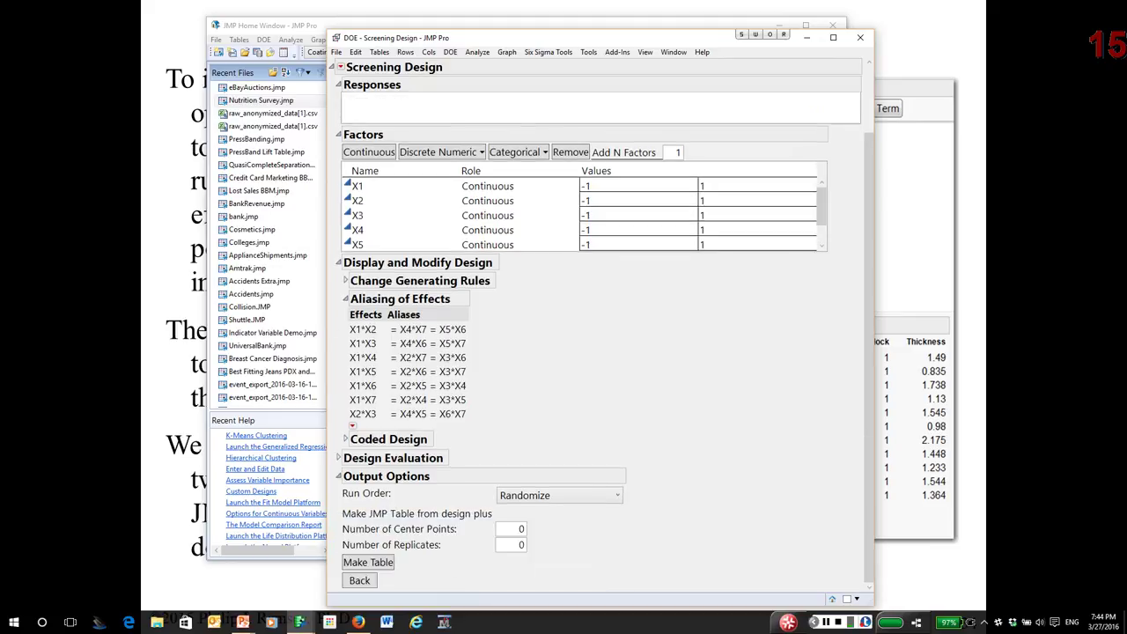
click(522, 528)
text(3)
click(368, 562)
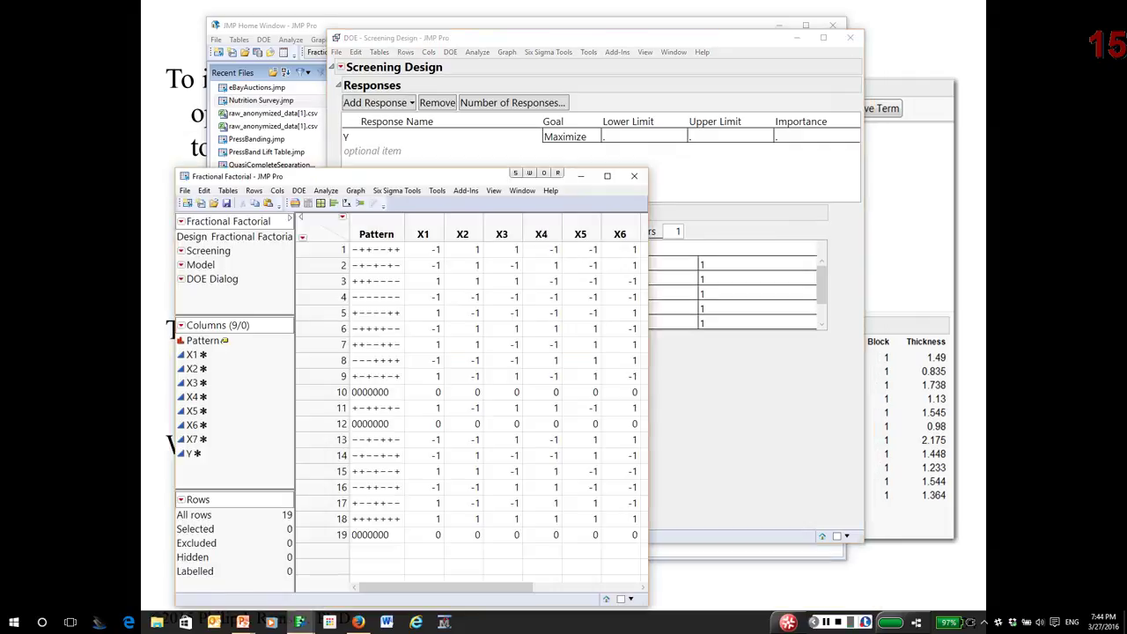
Run the table's Model script to review the model effects, and close the model dialog and the table without saving
right_click(201, 264)
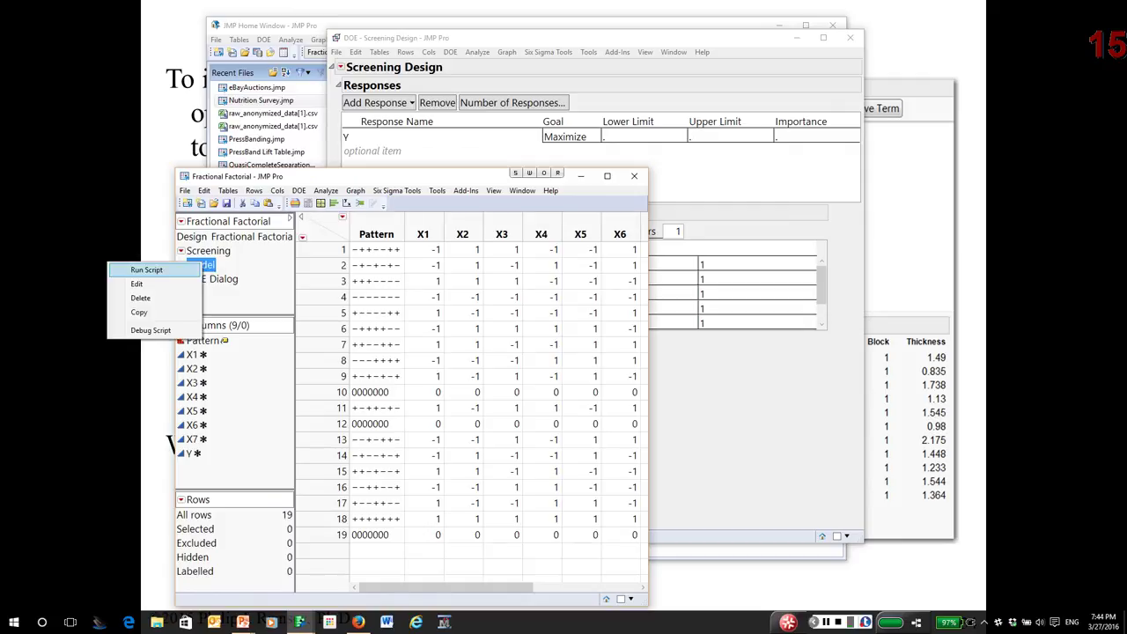
click(146, 269)
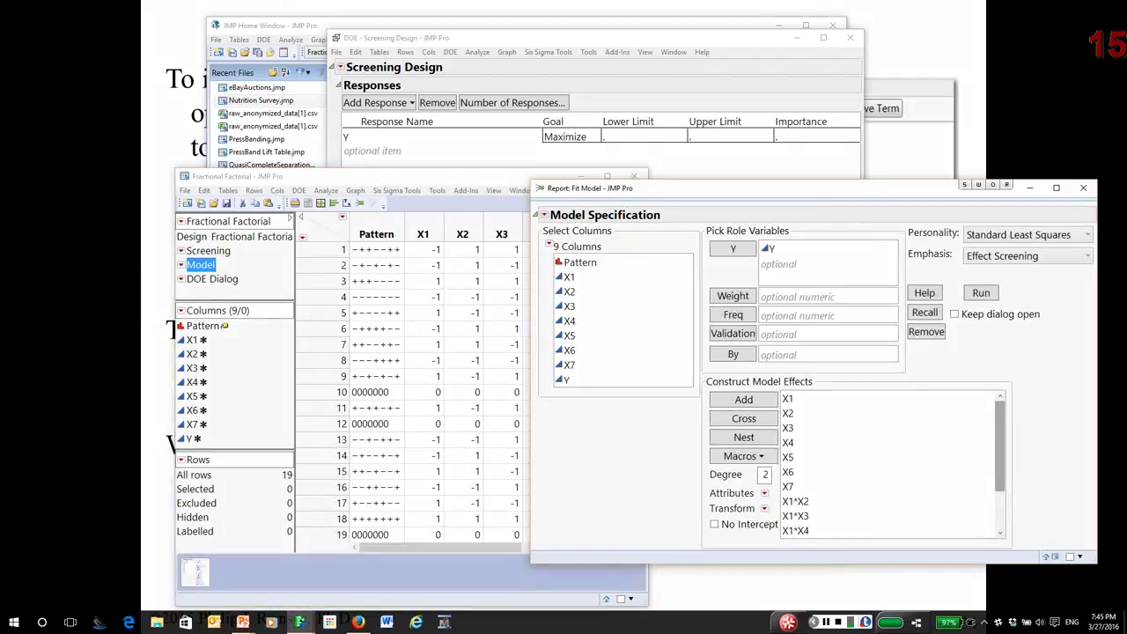
scroll(893, 466, down, 2)
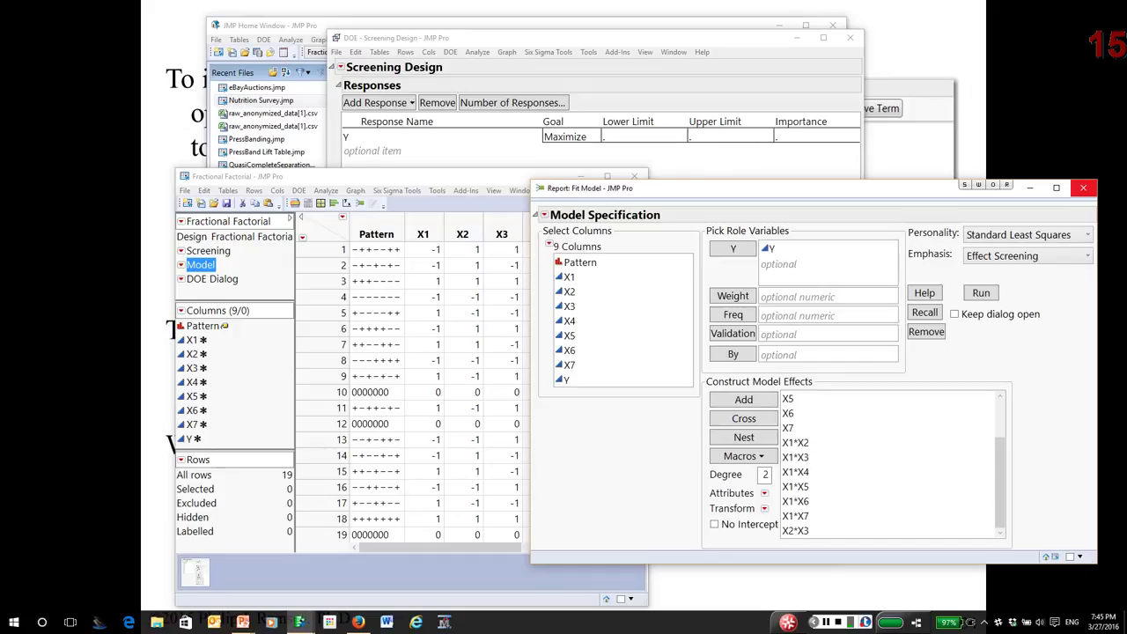
click(1082, 188)
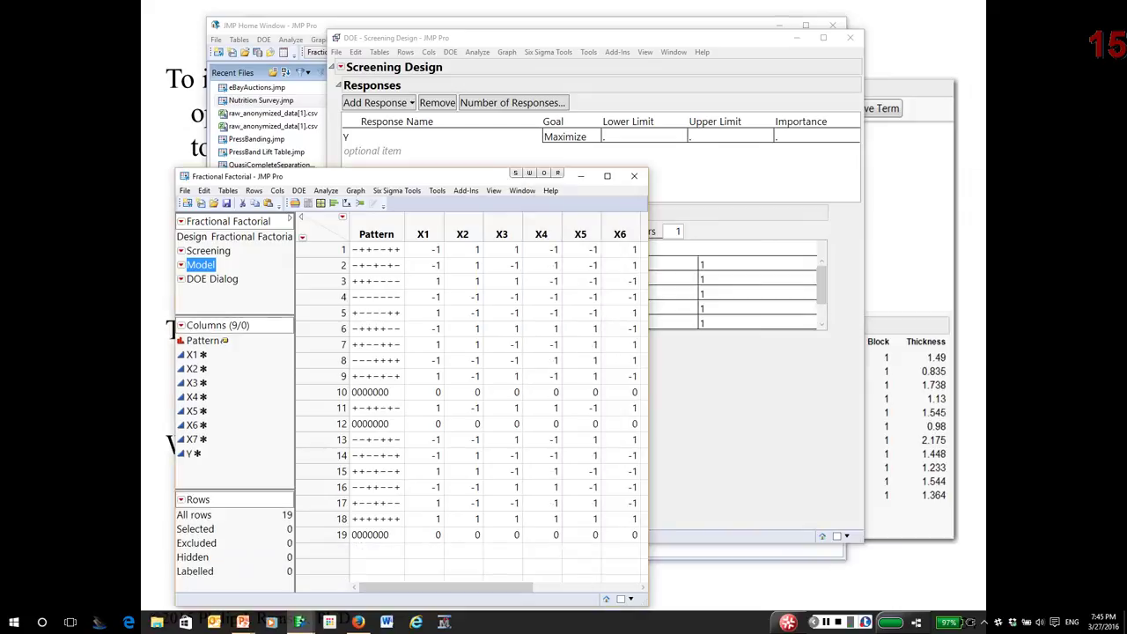
click(633, 175)
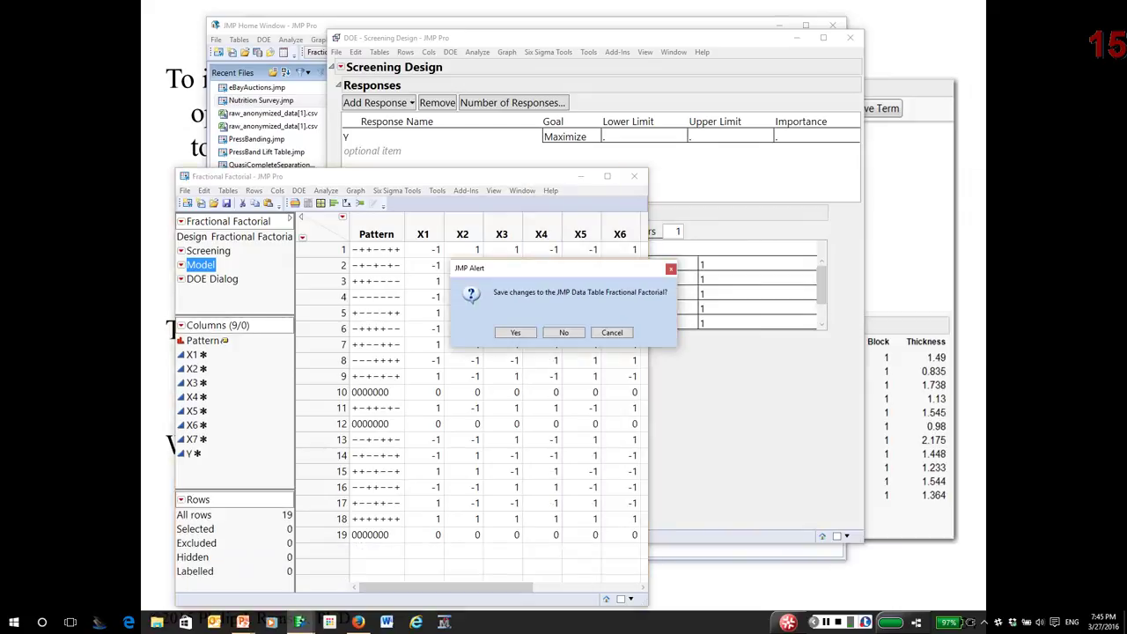
click(562, 332)
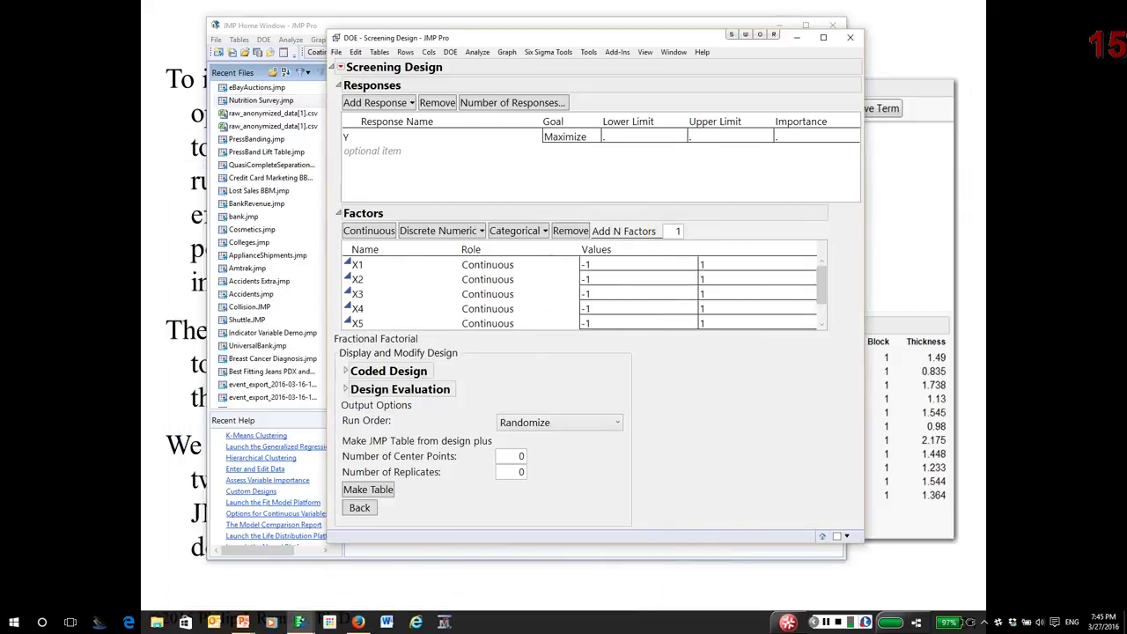